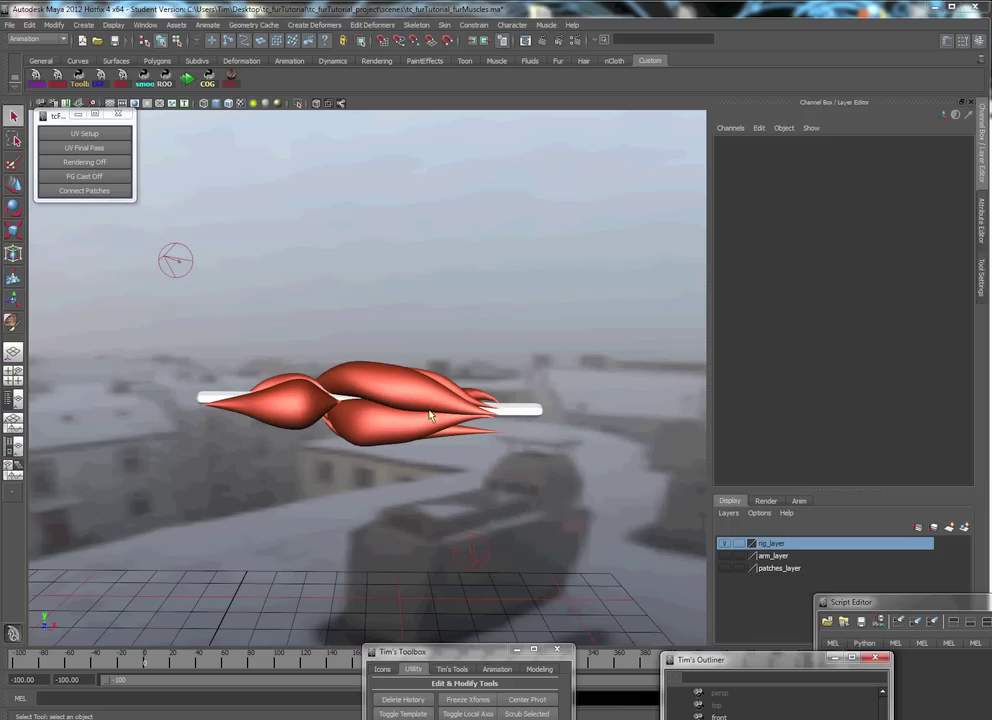
Examine the arm muscle rig from several angles and check the name of the bicep muscle object.
left_click_drag(310, 442, 398, 463, "alt")
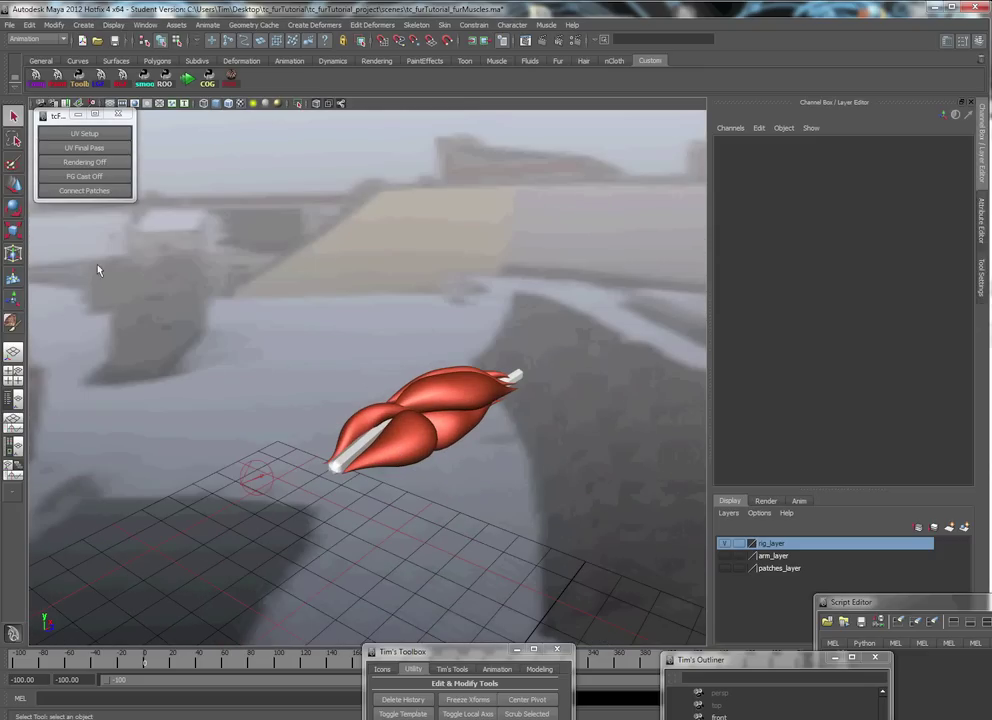
left_click_drag(356, 398, 463, 476, "alt")
left_click(459, 469)
mouse_move(514, 511)
left_mouse_down("alt")
mouse_move(498, 518)
mouse_move(504, 511)
left_mouse_up("alt")
left_click(766, 143)
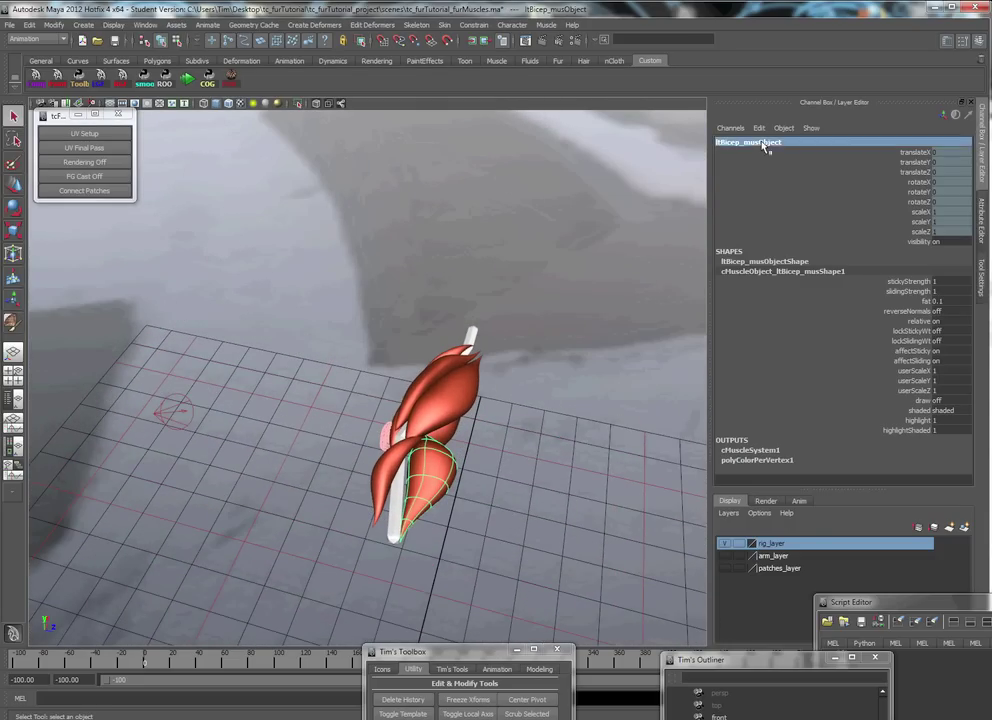
left_click_drag(736, 142, 786, 141)
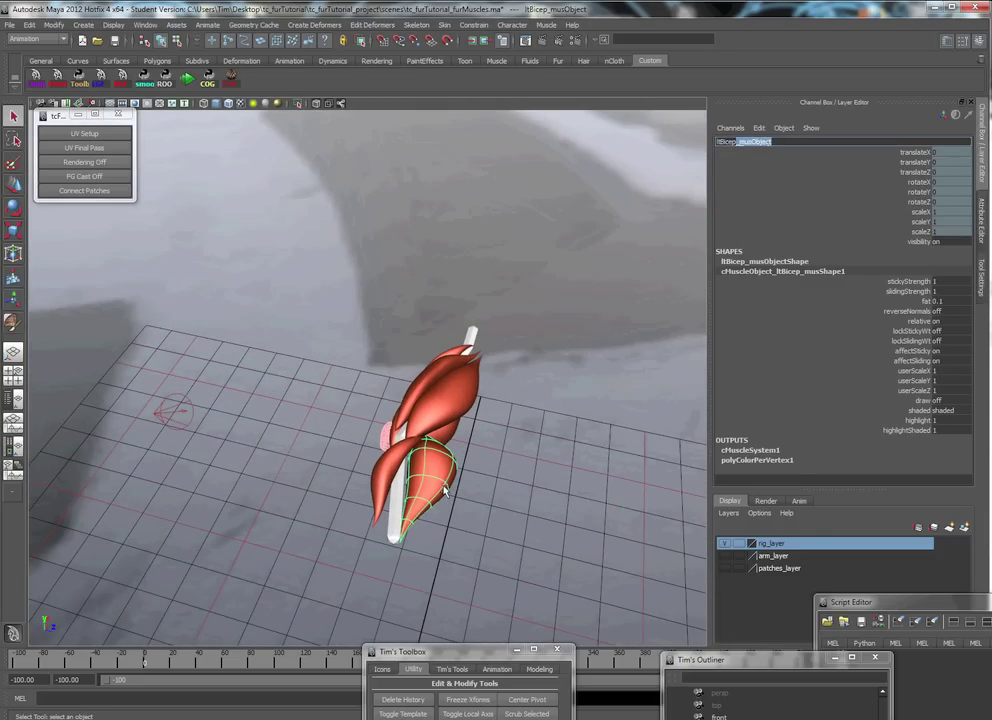
left_click_drag(444, 490, 473, 406, "alt")
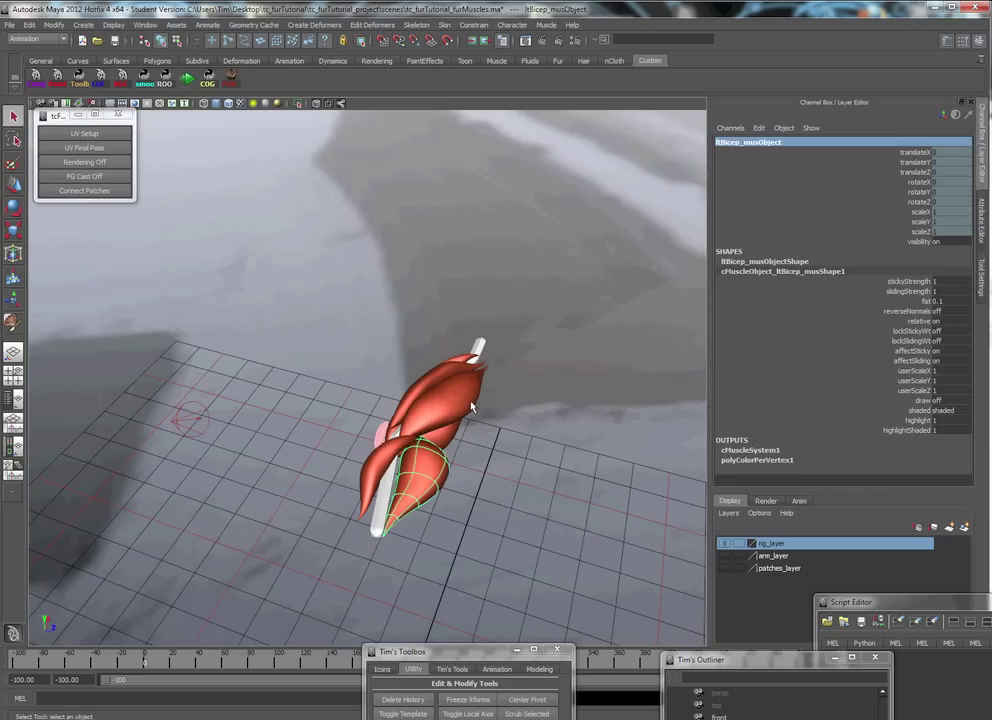
Inspect the flexor and extensor muscle objects and the elbow bone object to identify them by name.
left_click(464, 427)
left_click(456, 386)
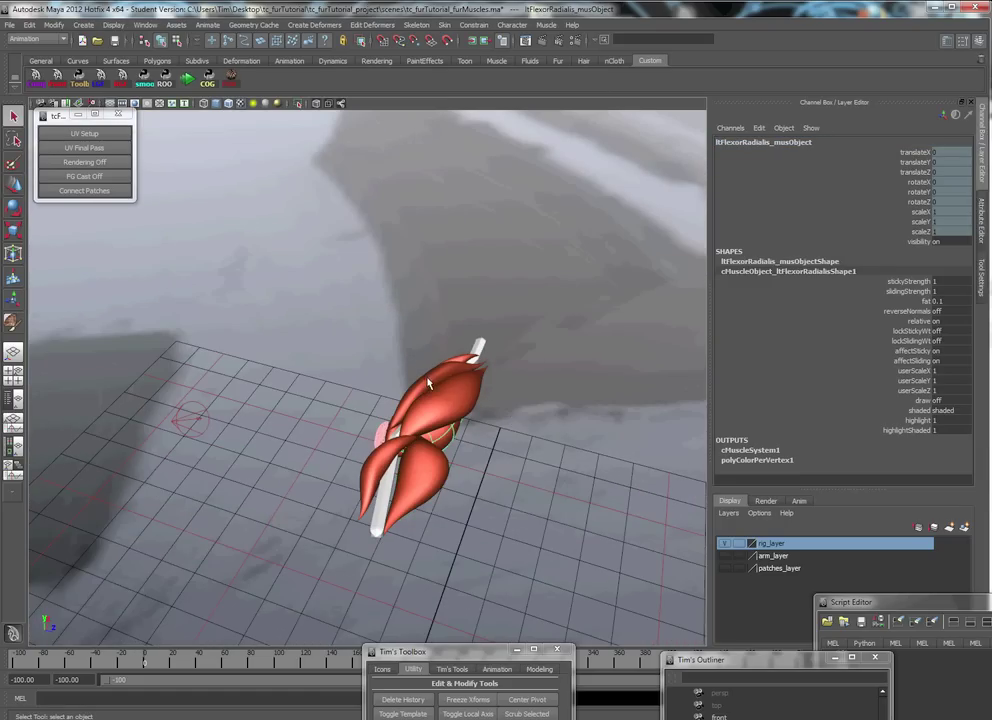
left_click(428, 389)
left_click_drag(518, 390, 486, 423, "alt")
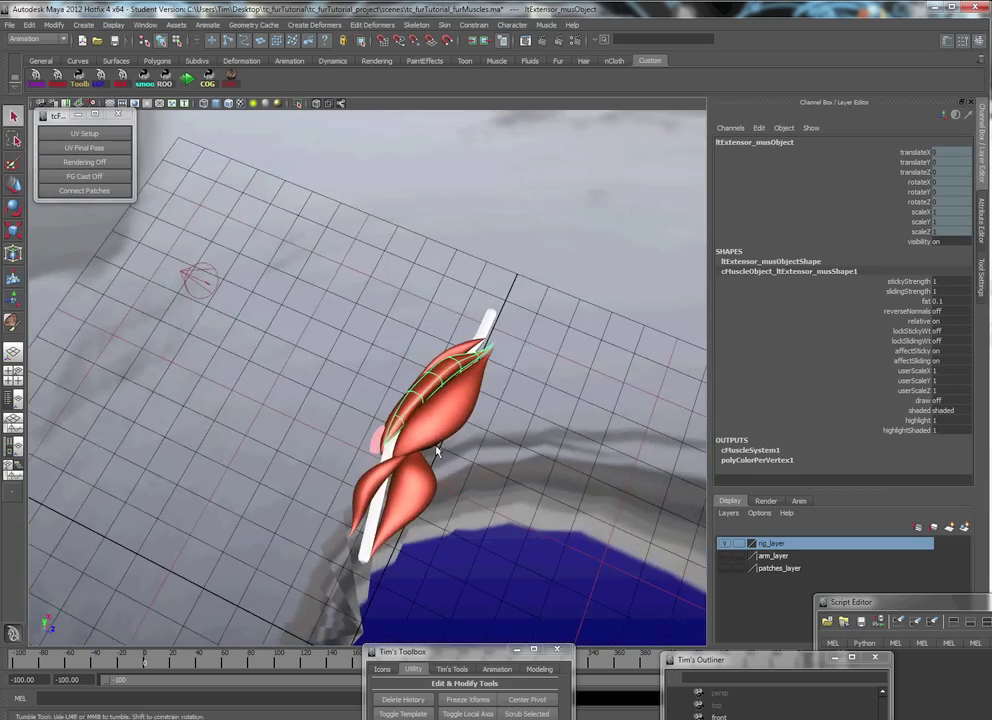
left_click_drag(437, 452, 485, 492, "alt")
left_click(401, 437)
left_click_drag(446, 455, 420, 412, "alt")
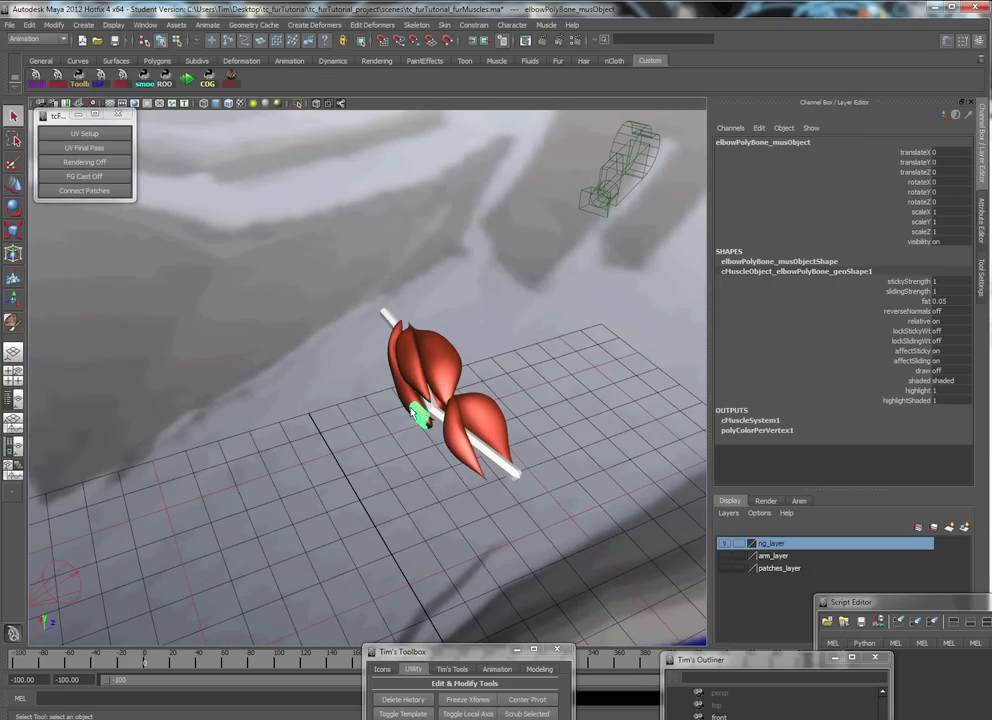
left_click_drag(535, 500, 376, 458, "alt")
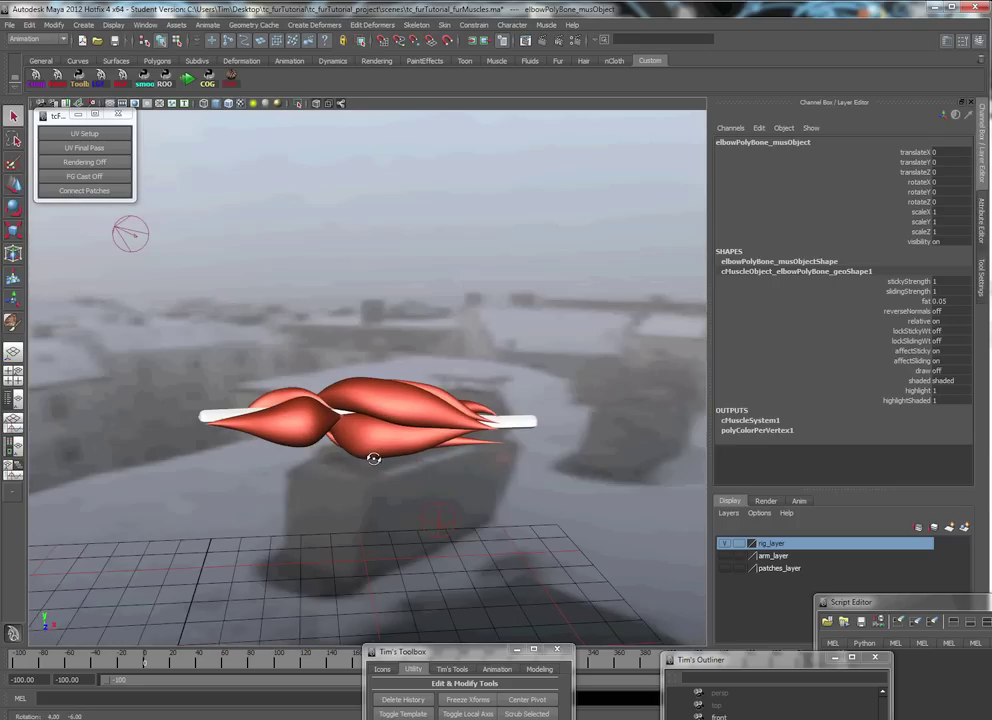
Hide rig_layer and show patches_layer.
left_click(724, 544)
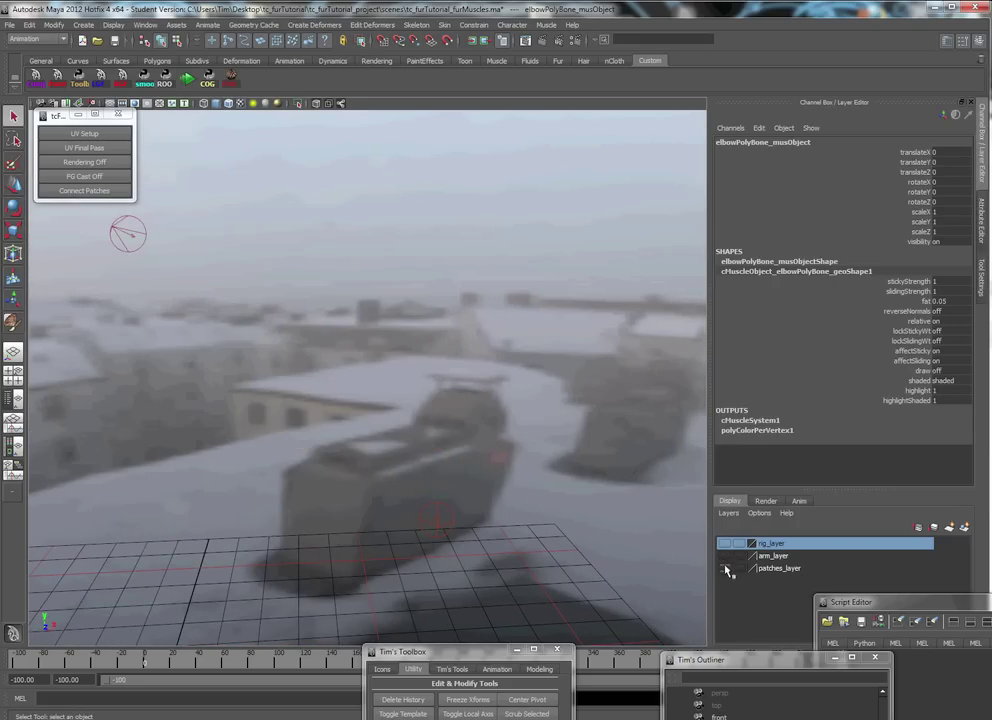
left_click(725, 568)
Smooth bind all the arm patches to the joint chain from ltArmBase_BJ through ltArmPalm_BJ.
left_click_drag(768, 668, 725, 368)
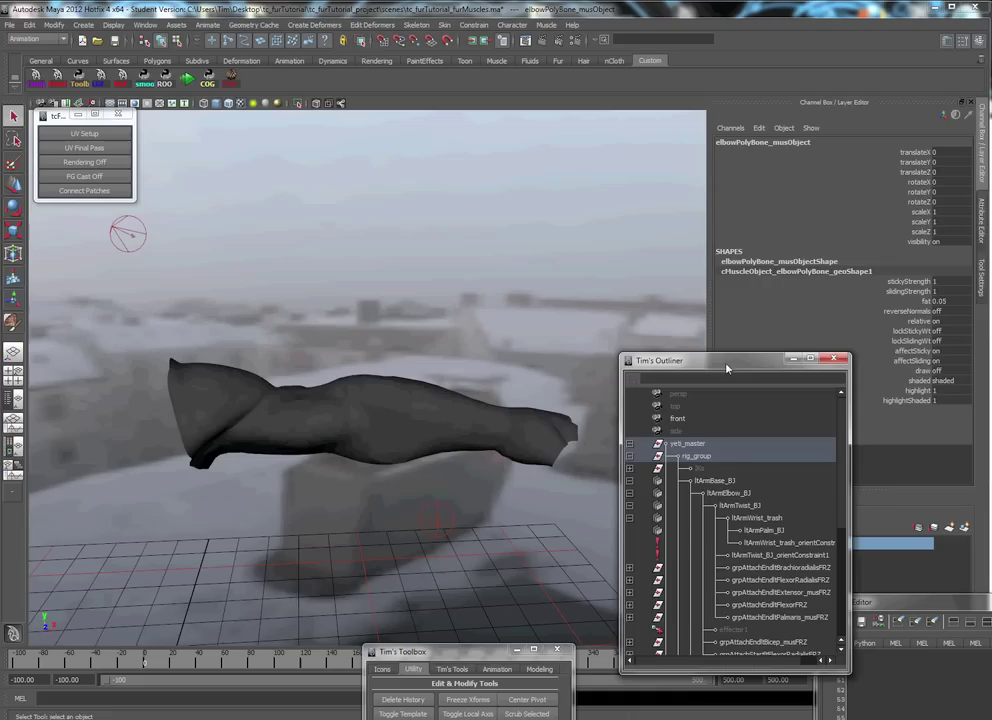
left_click(737, 492)
left_click_drag(747, 502, 768, 530)
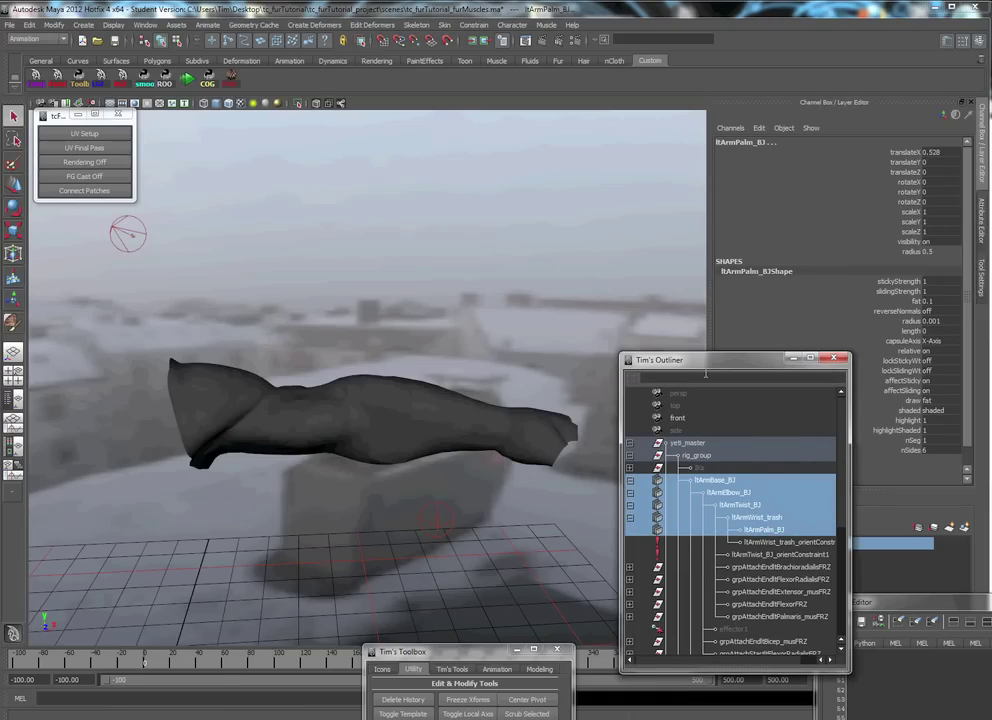
left_click_drag(700, 359, 778, 619)
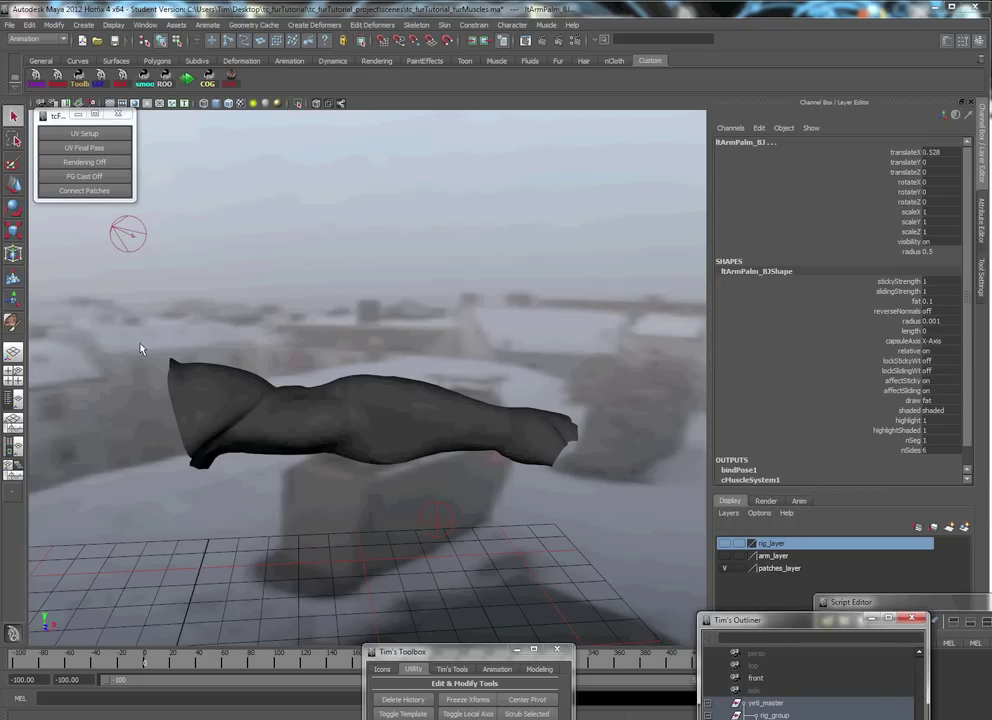
left_click_drag(139, 347, 567, 496)
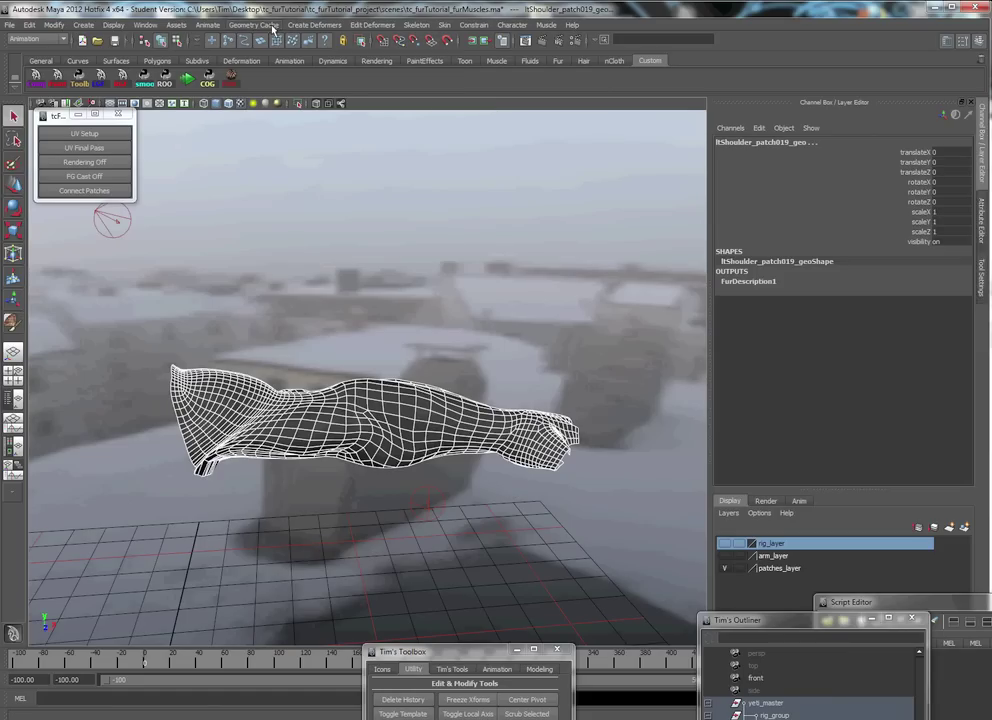
left_click(444, 25)
mouse_move(468, 43)
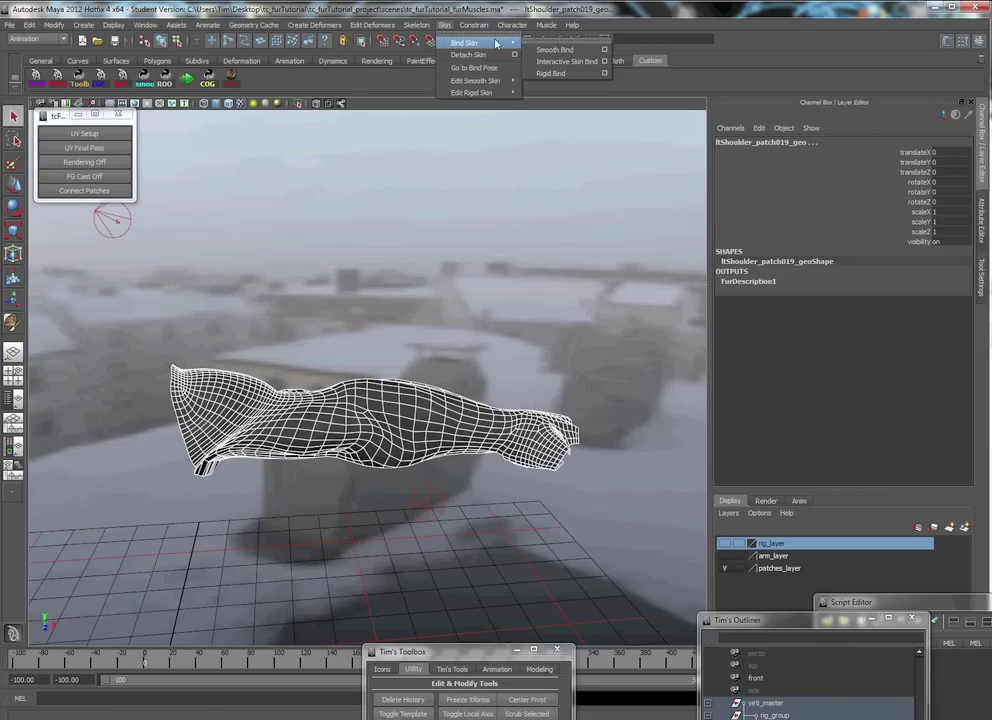
left_click(556, 50)
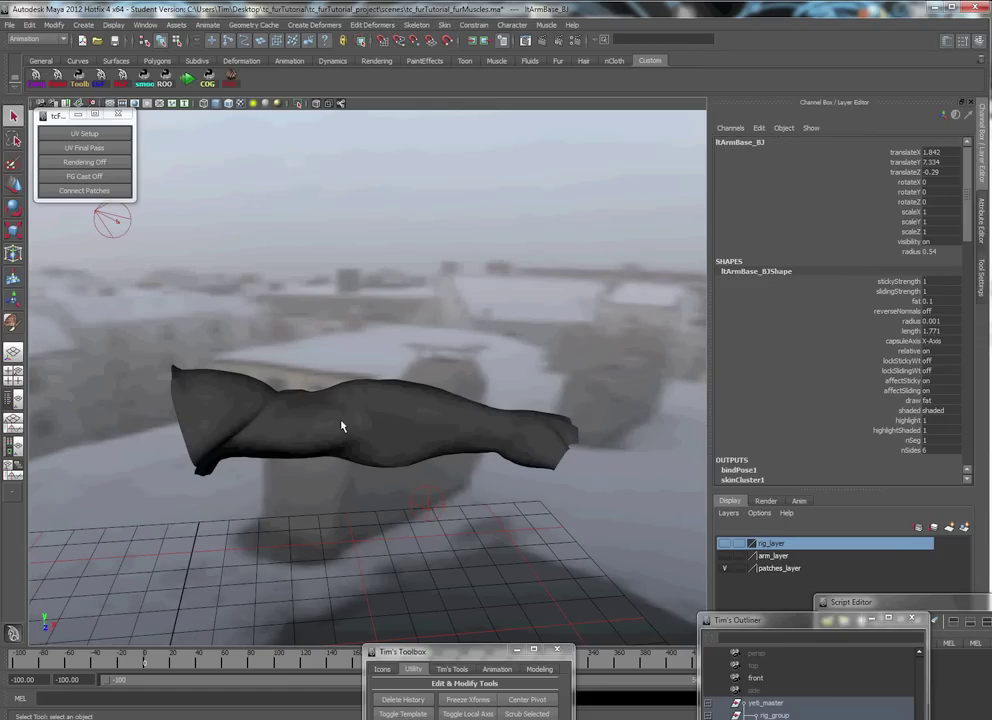
Convert the smooth skin on all the arm patches to the muscle system, choosing to delete the original skinClusters.
left_click_drag(441, 426, 367, 424, "alt")
left_click_drag(147, 356, 608, 480)
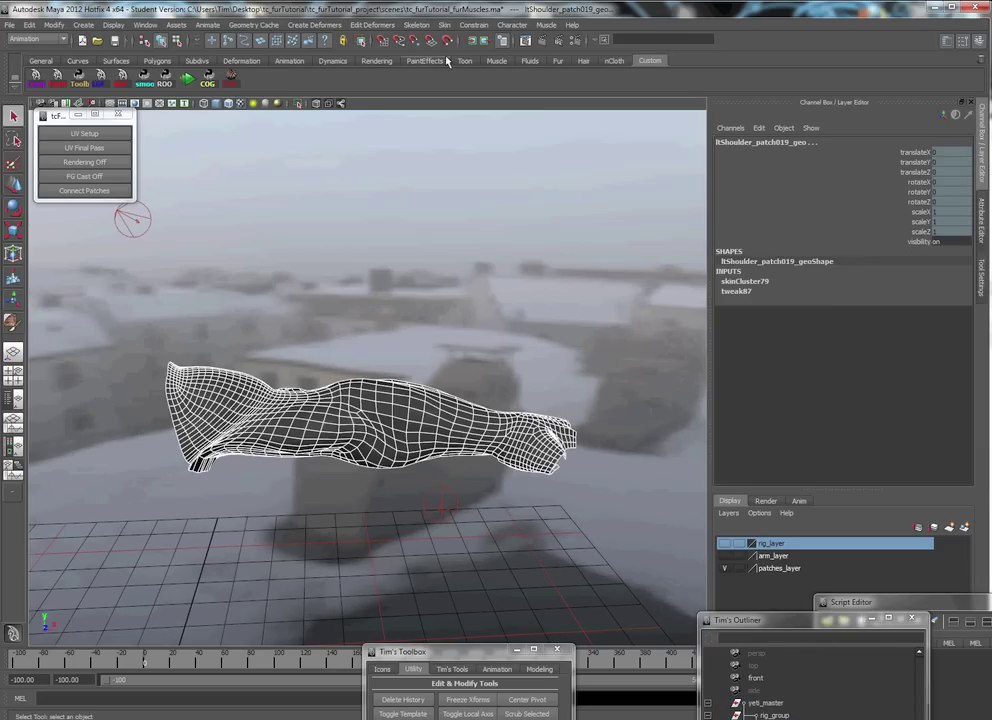
left_click(546, 25)
mouse_move(565, 67)
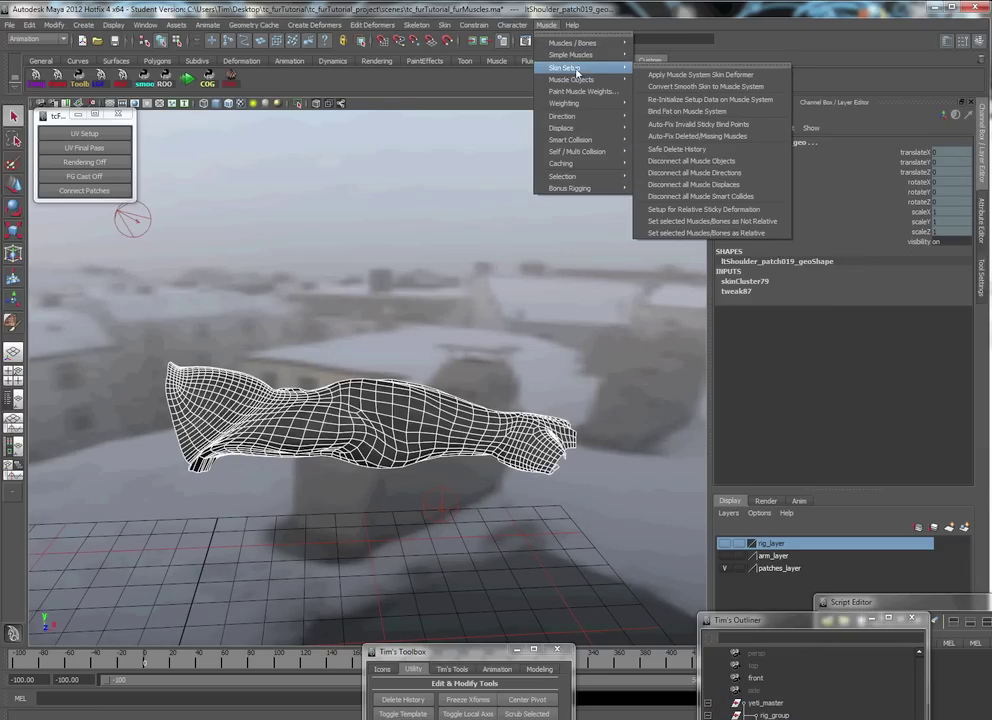
left_click(691, 88)
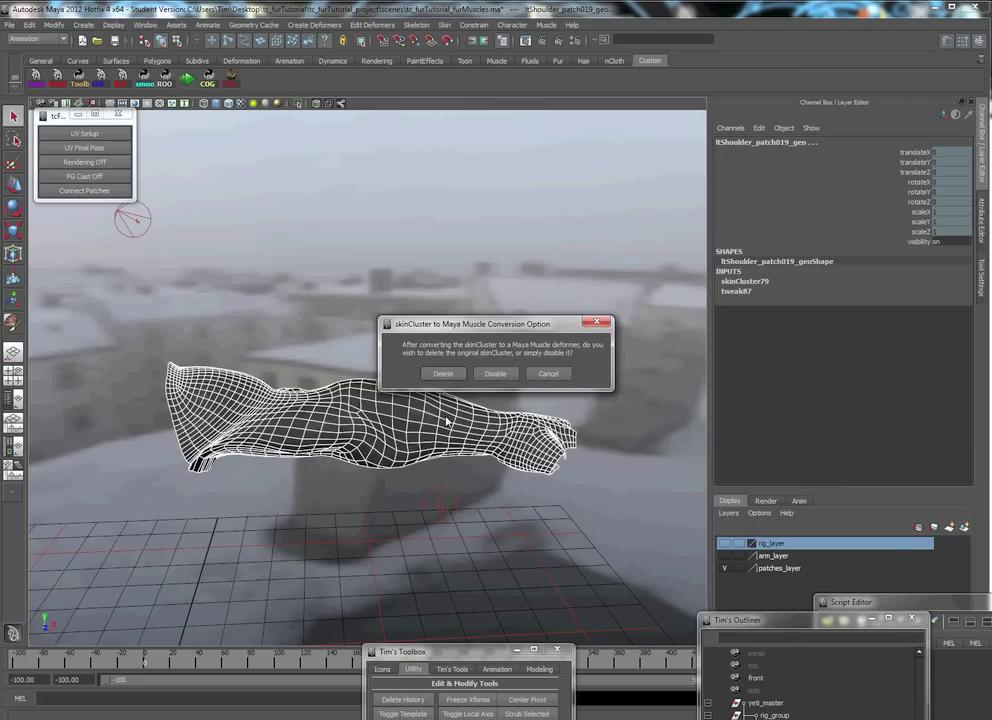
left_click(445, 374)
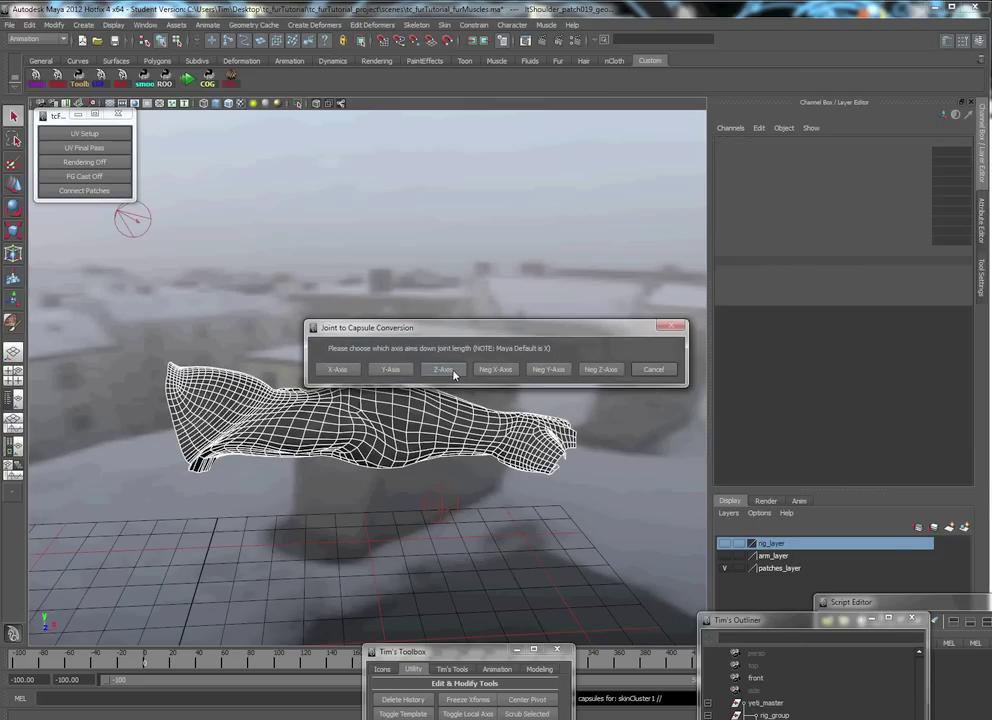
Choose the X-Axis as the axis aiming down the joint length for every remaining joint-to-capsule conversion of the arm patches' skinClusters.
left_click(352, 374)
left_click(343, 368)
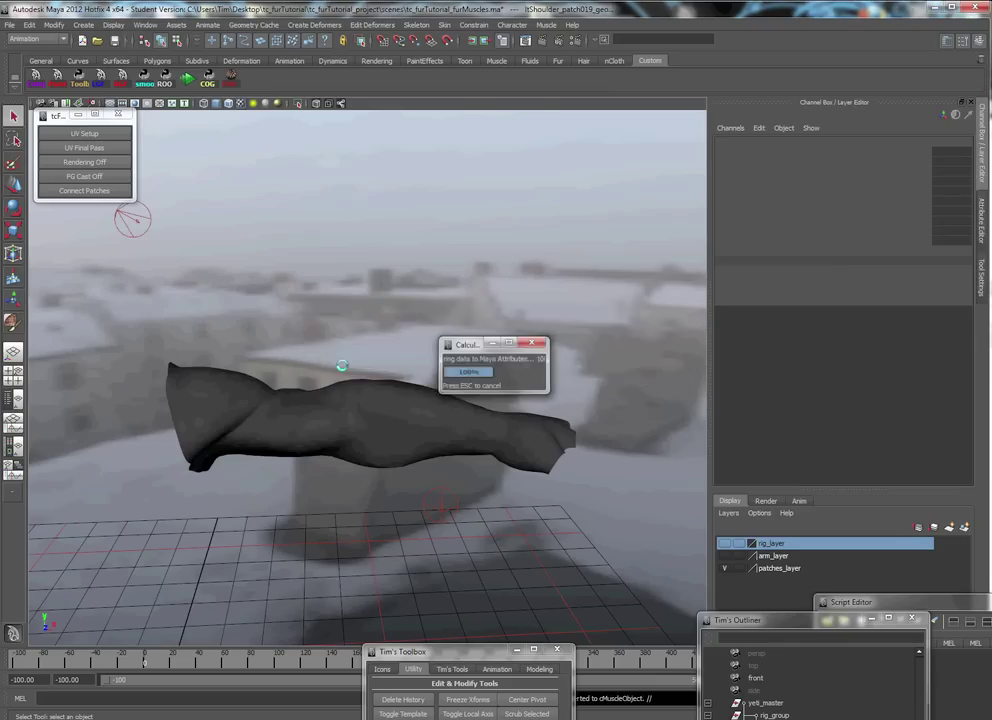
left_click(343, 368)
left_click(341, 365)
left_click(341, 365)
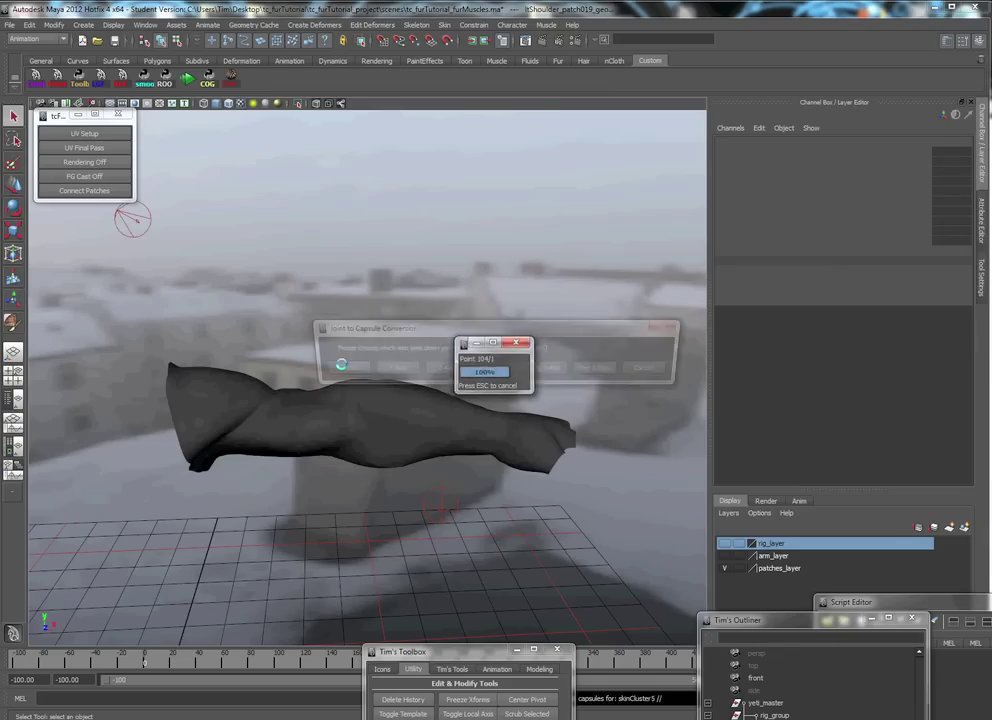
left_click(341, 365)
left_click(341, 368)
left_click(341, 369)
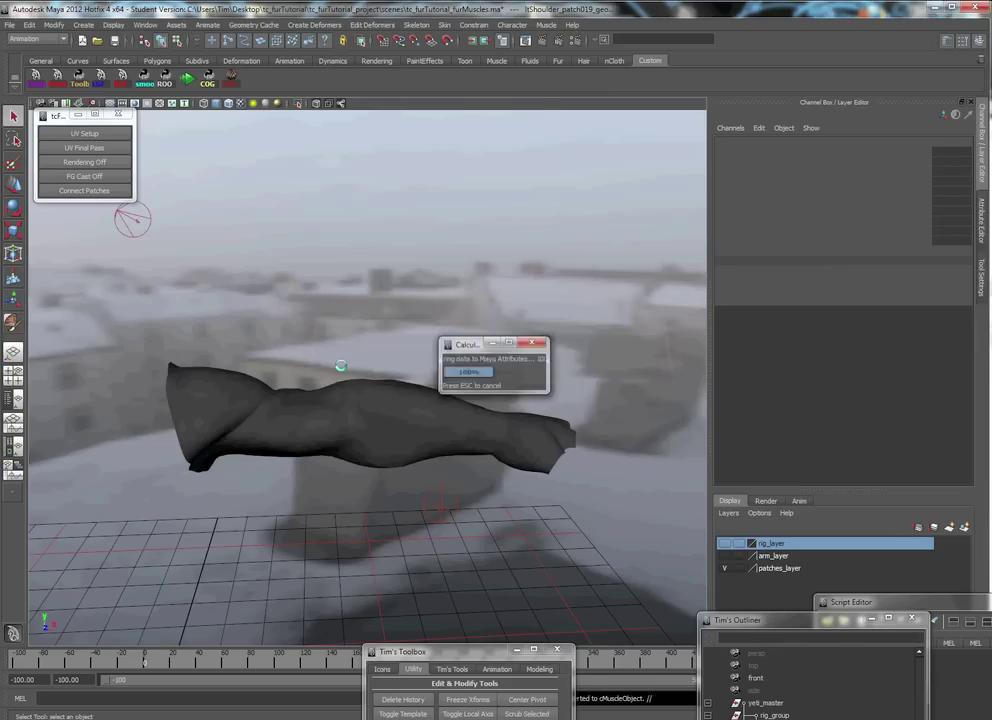
left_click(341, 370)
left_click(341, 369)
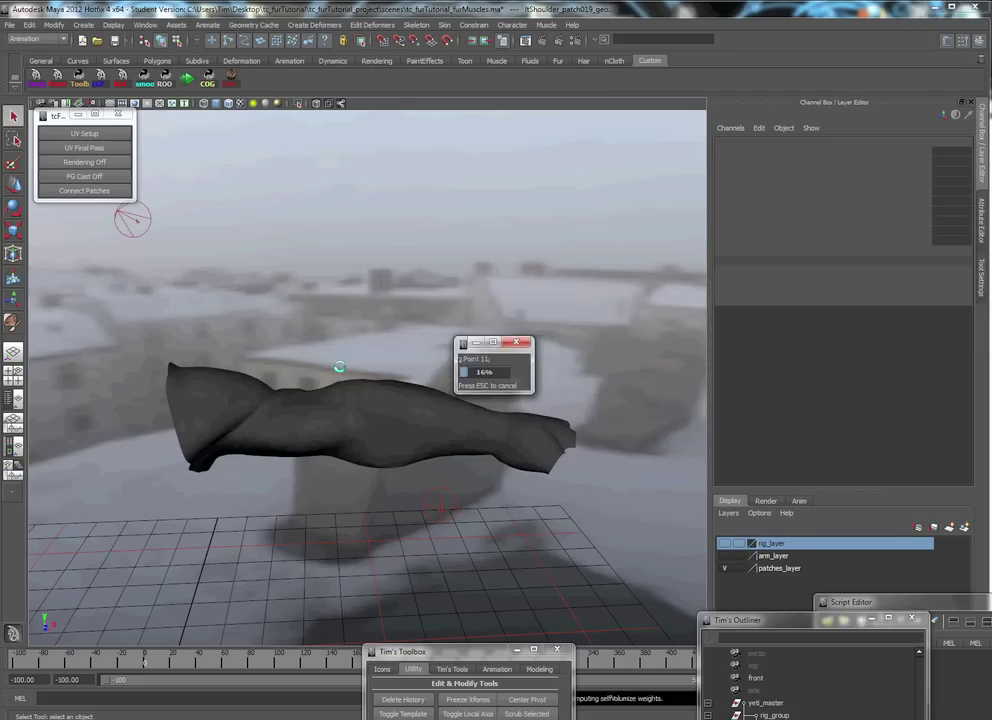
left_click(341, 369)
left_click(340, 369)
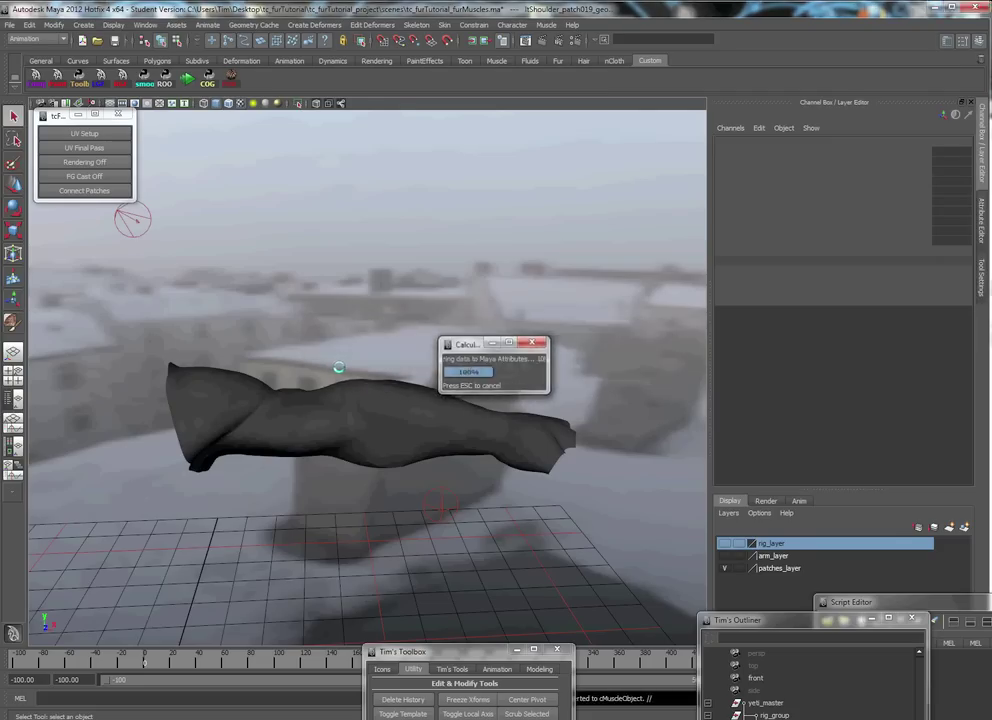
left_click(339, 369)
left_click(339, 369)
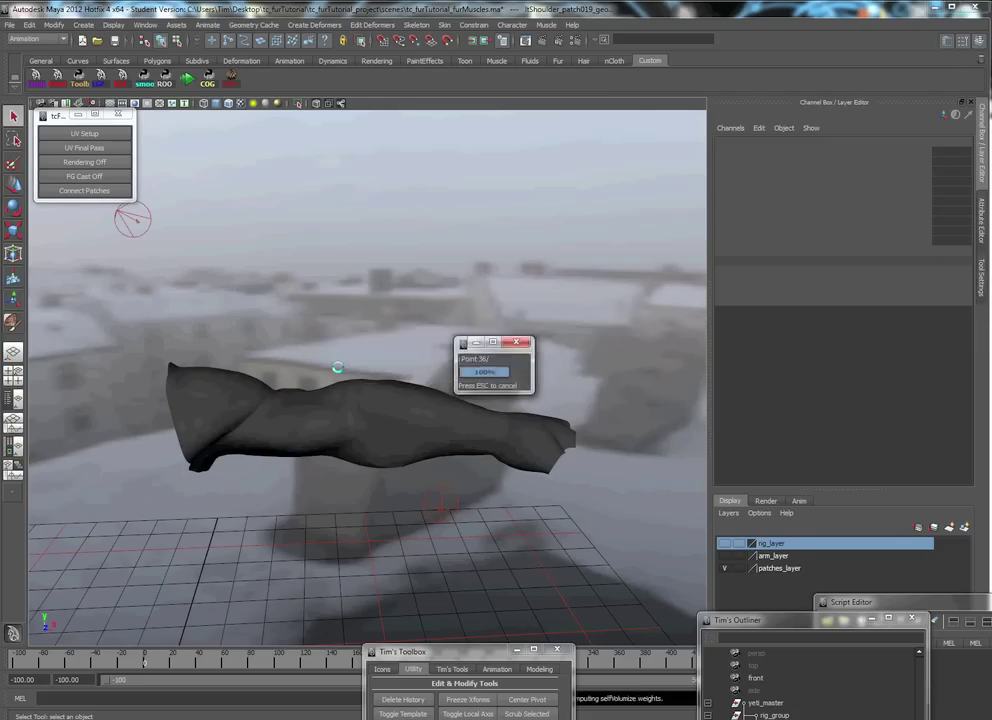
left_click(339, 369)
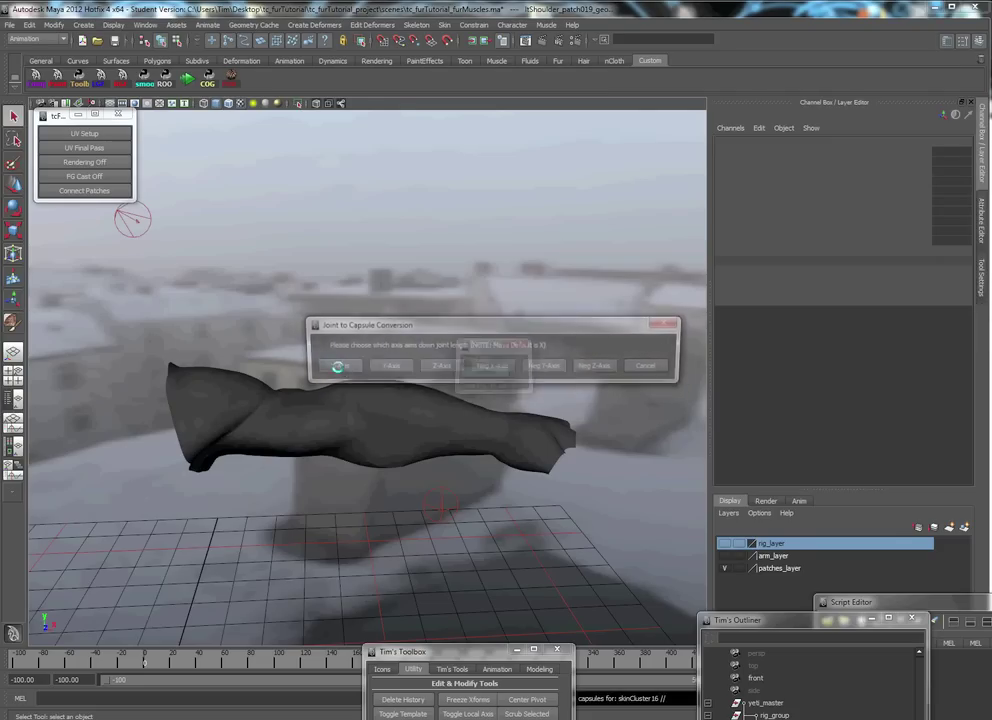
left_click(338, 368)
left_click(339, 369)
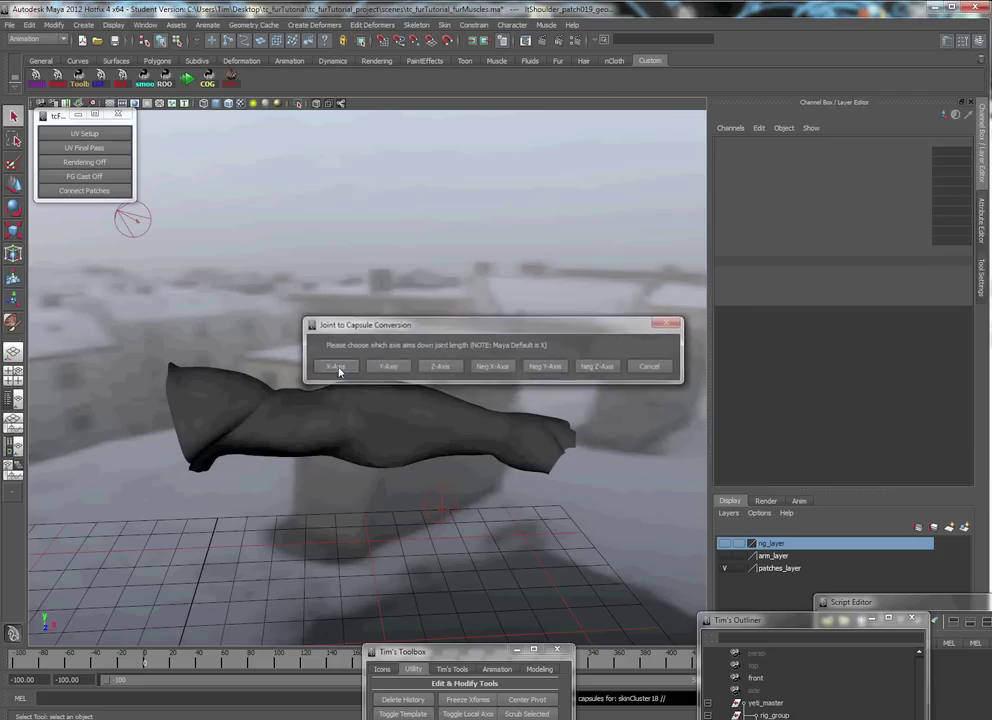
left_click(338, 368)
left_click(338, 367)
left_click(338, 367)
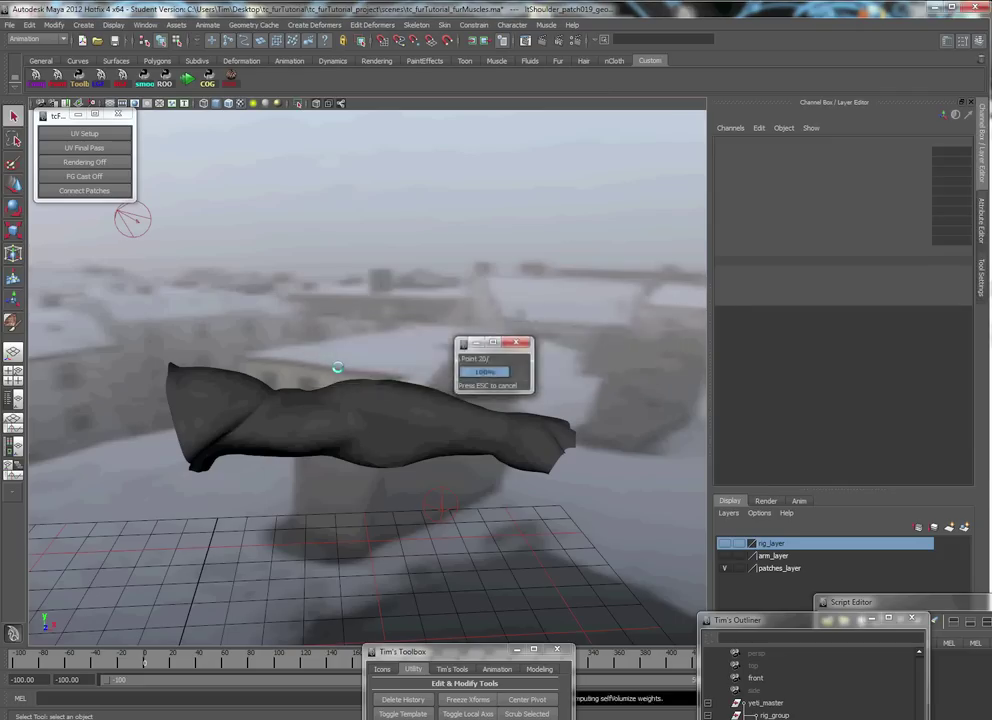
left_click(338, 367)
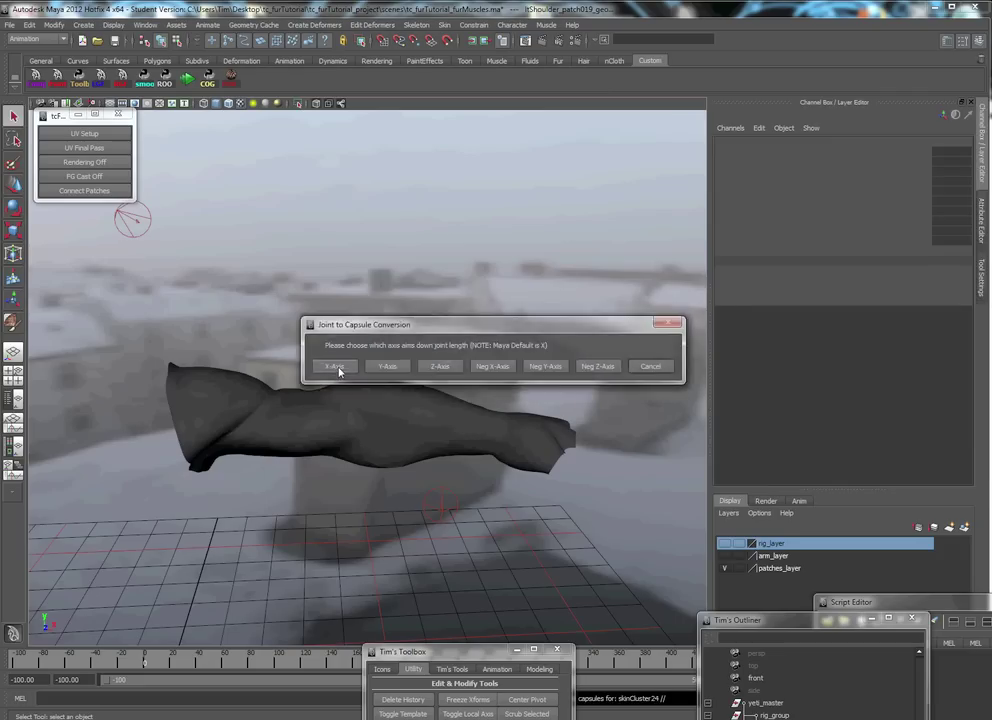
left_click(338, 367)
left_click(338, 367)
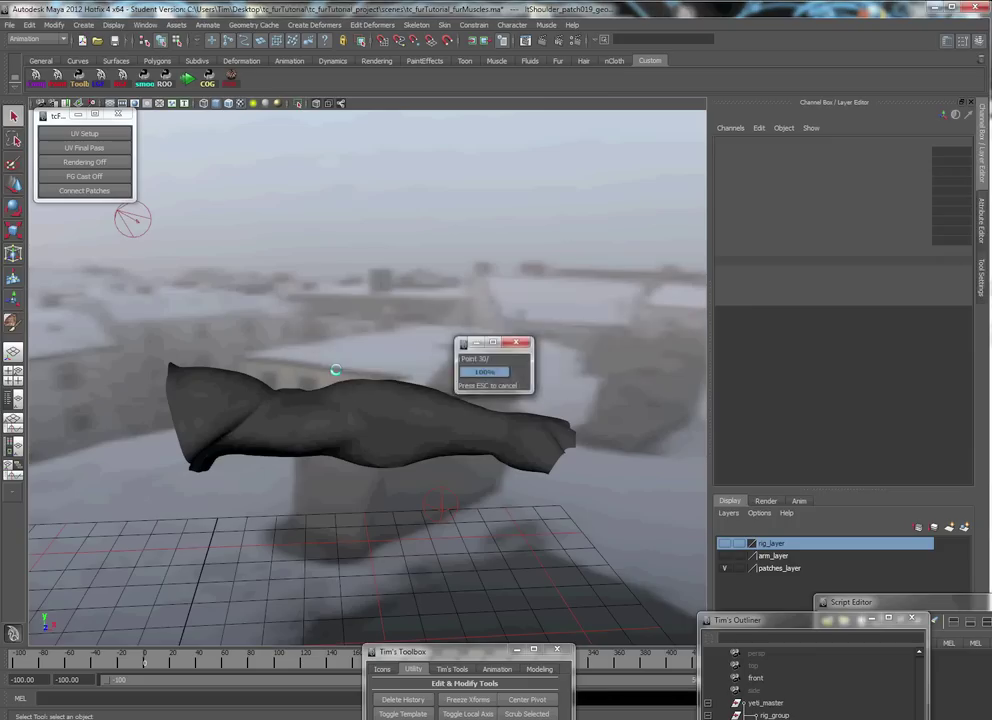
left_click(338, 367)
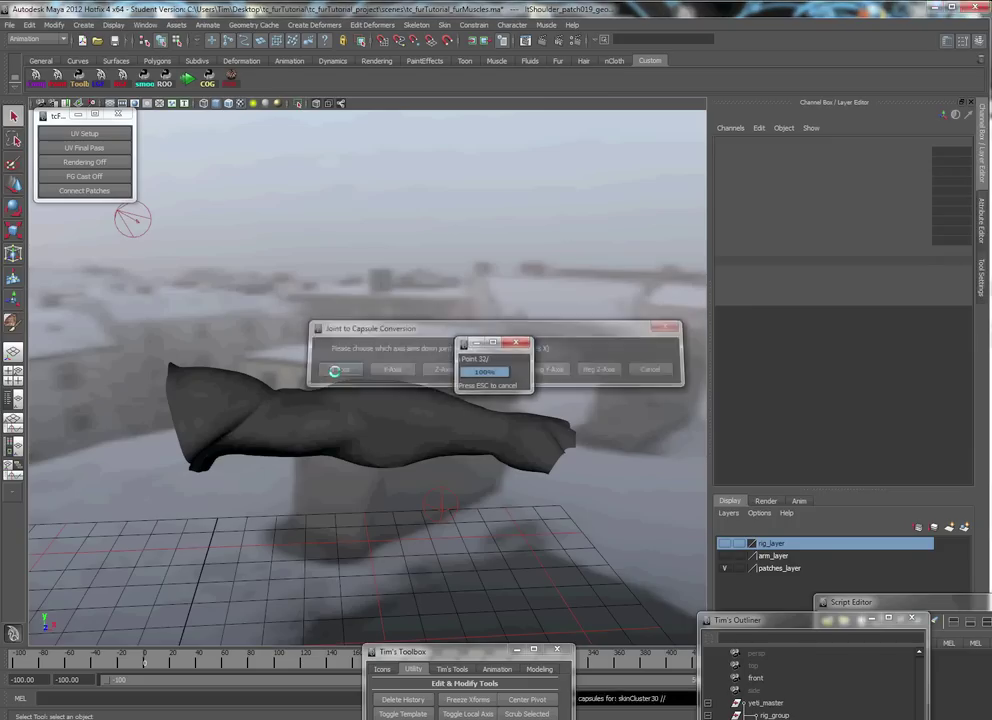
left_click(338, 367)
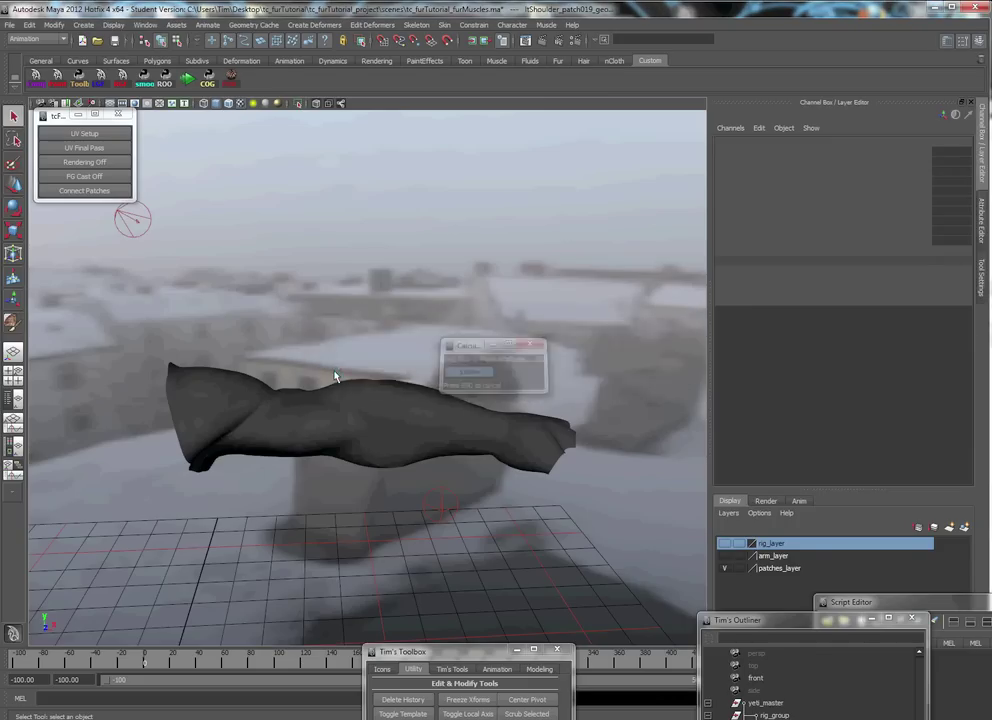
left_click(331, 370)
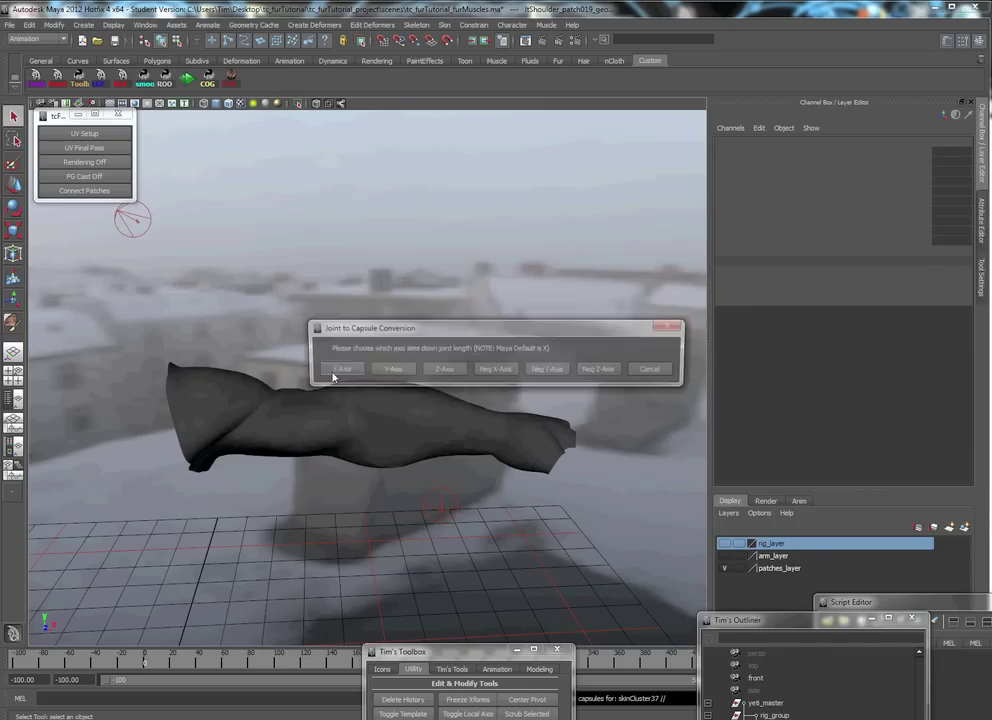
left_click(331, 370)
left_click(331, 370)
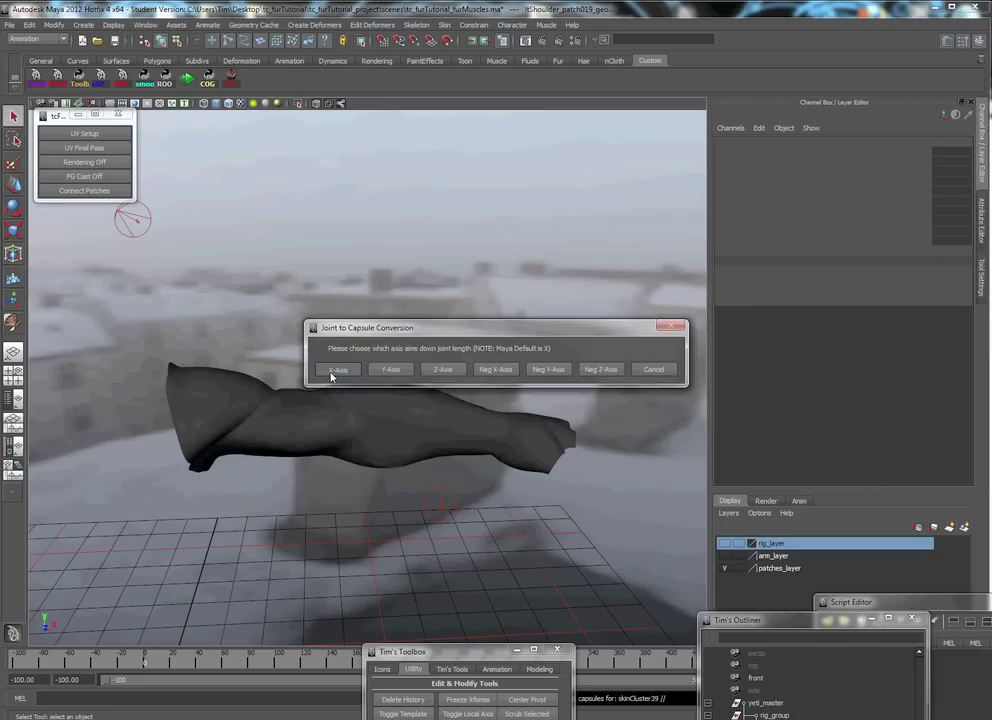
left_click(331, 370)
left_click(331, 370)
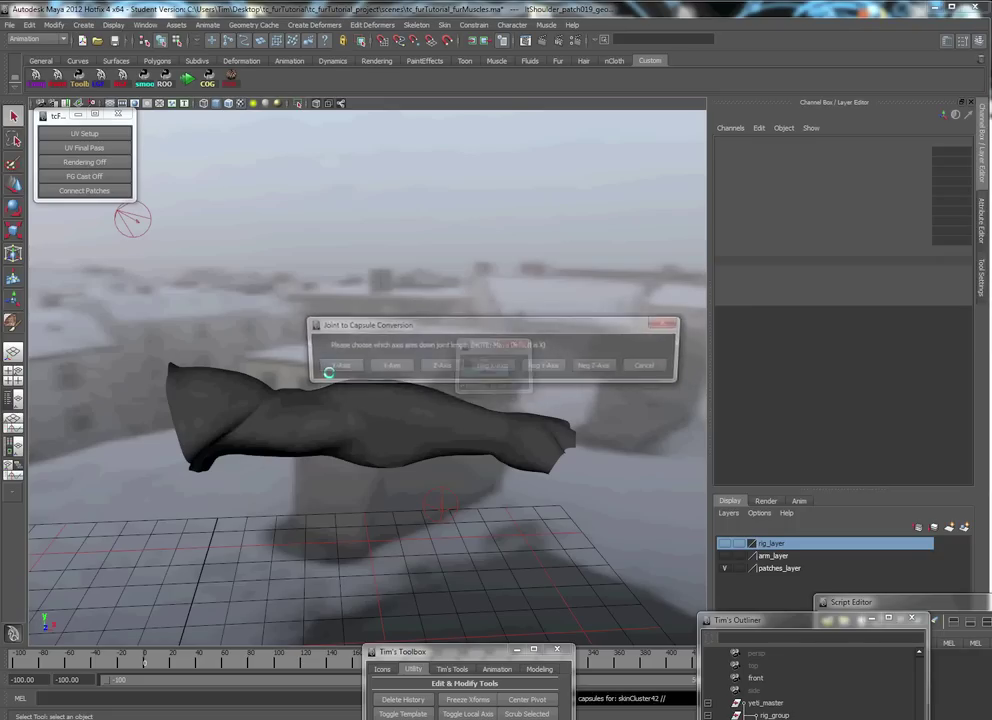
left_click(331, 370)
left_click(331, 370)
left_click(331, 370)
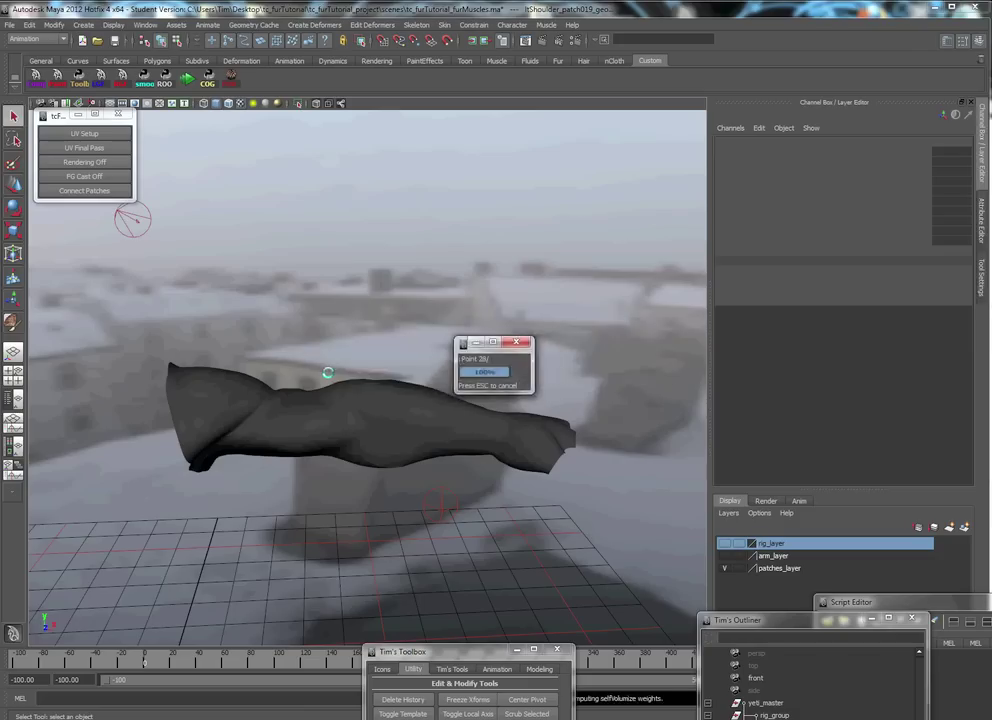
left_click(331, 370)
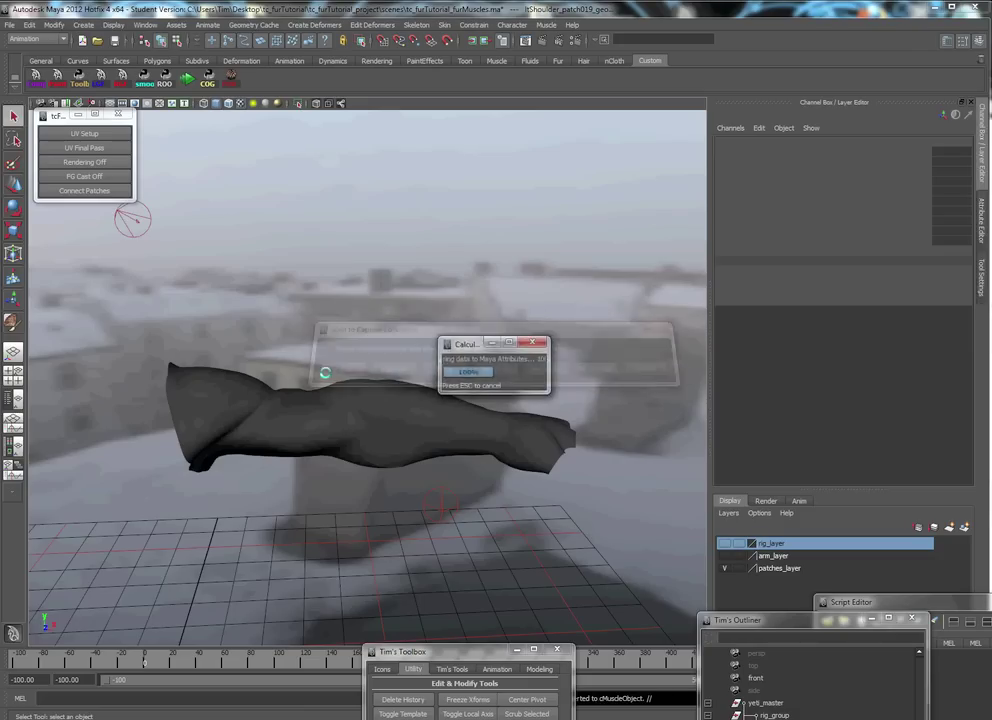
left_click(331, 367)
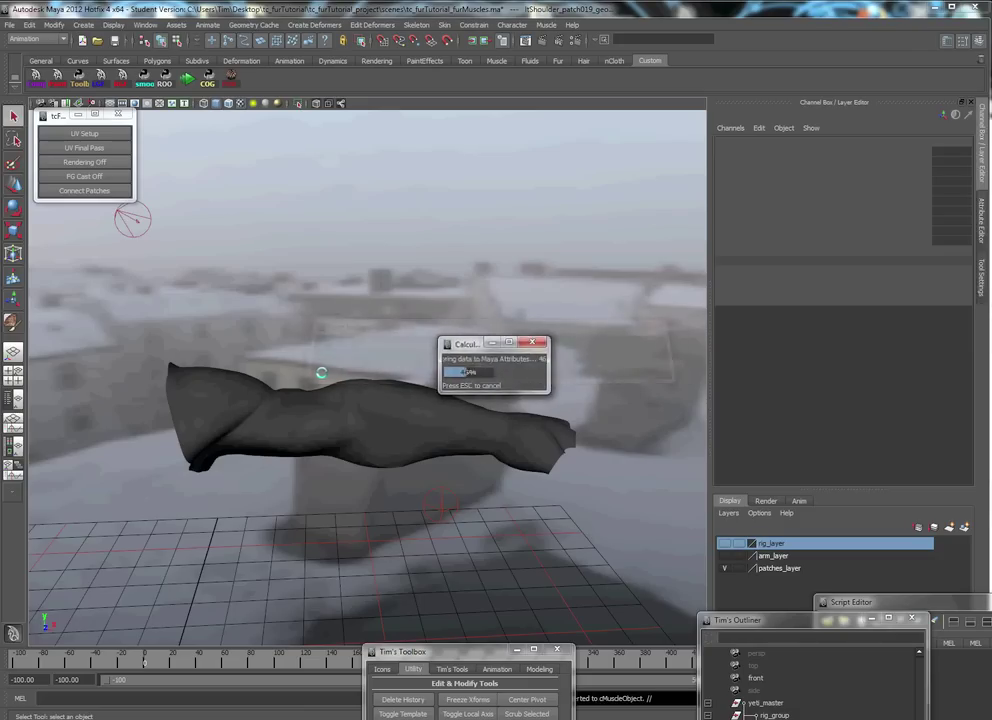
left_click(322, 371)
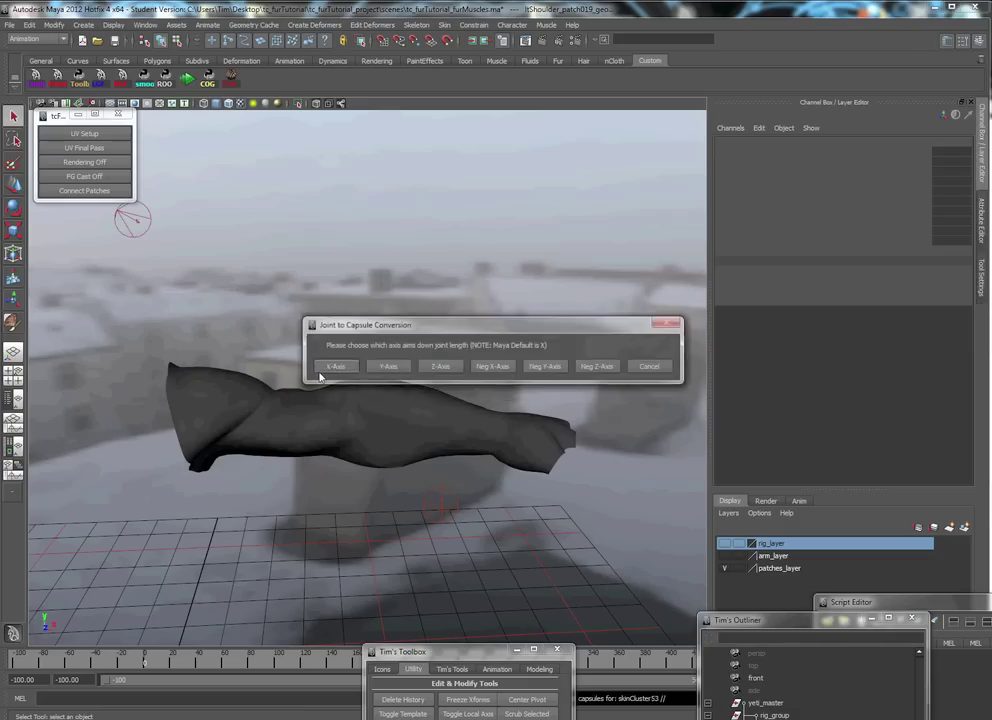
left_click(322, 371)
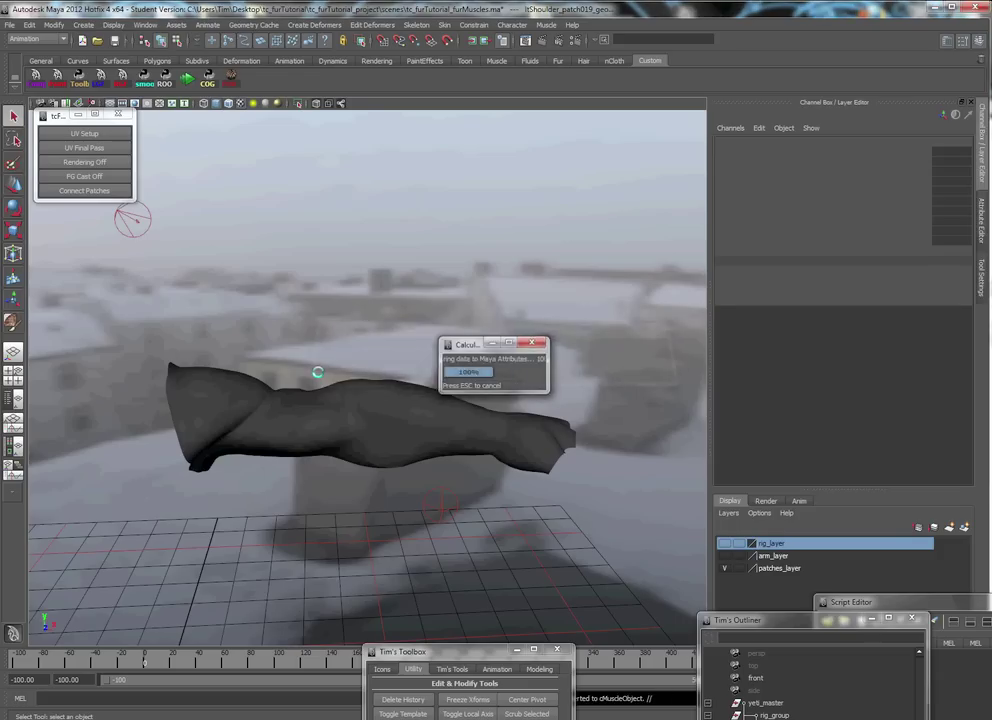
left_click(321, 369)
left_click(320, 369)
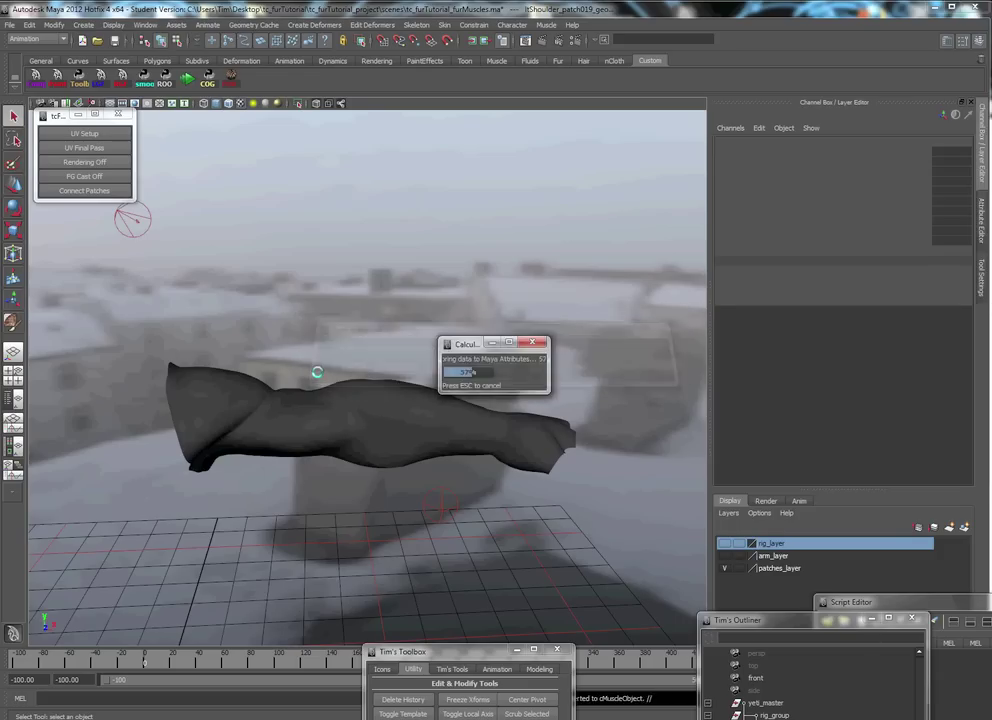
left_click(318, 370)
left_click(318, 370)
left_click(318, 370)
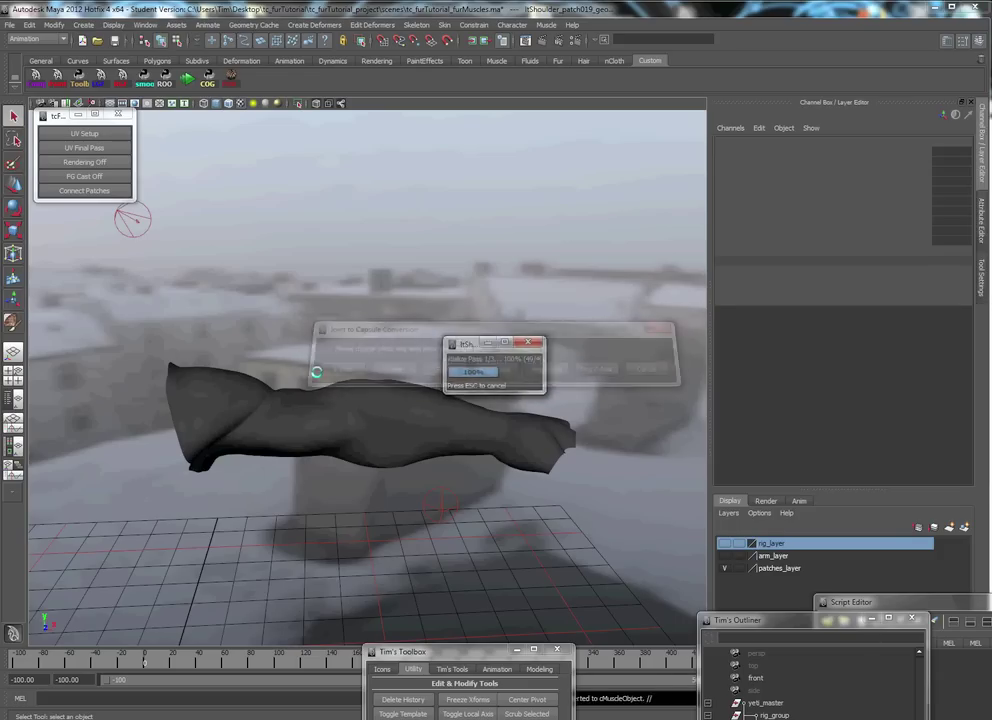
left_click(318, 370)
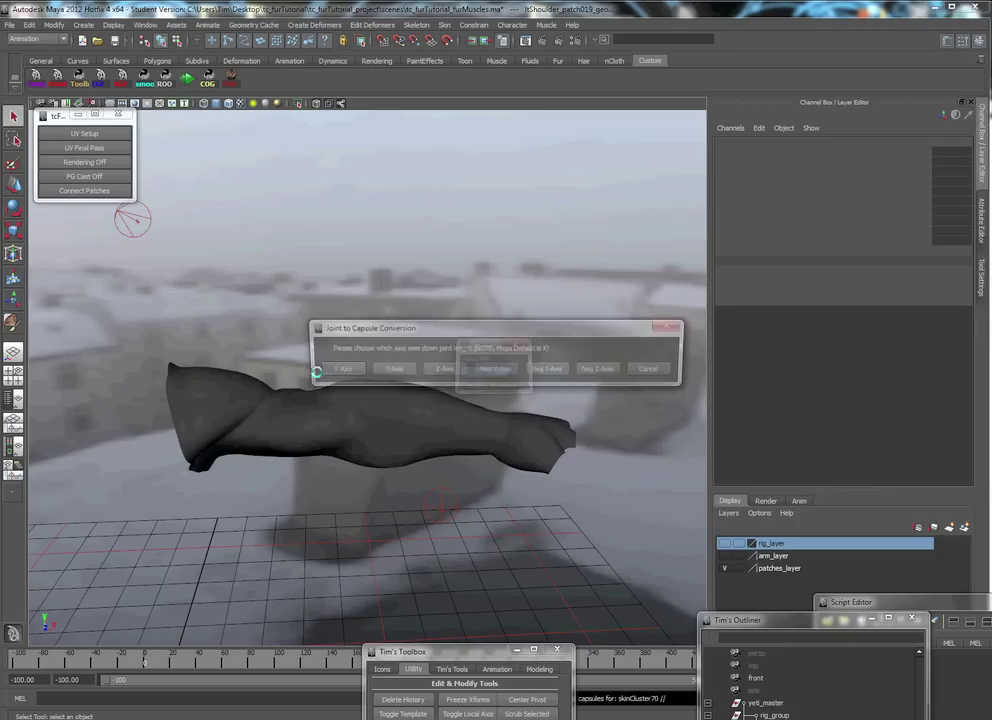
left_click(318, 370)
left_click(317, 371)
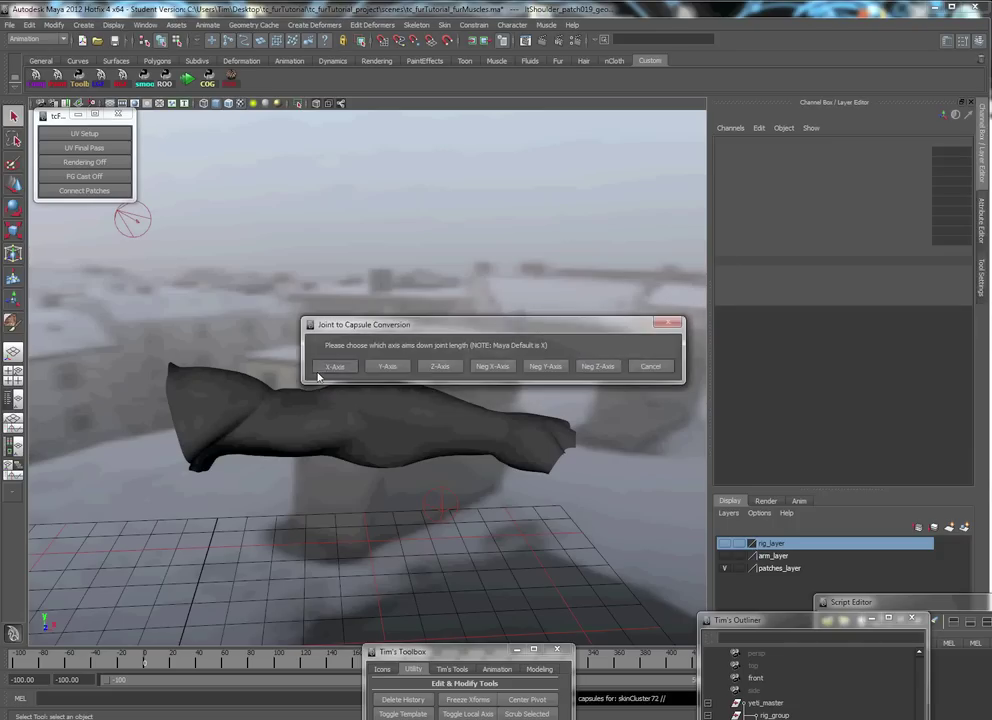
left_click(317, 371)
left_click(317, 371)
left_click(317, 371)
left_click(340, 369)
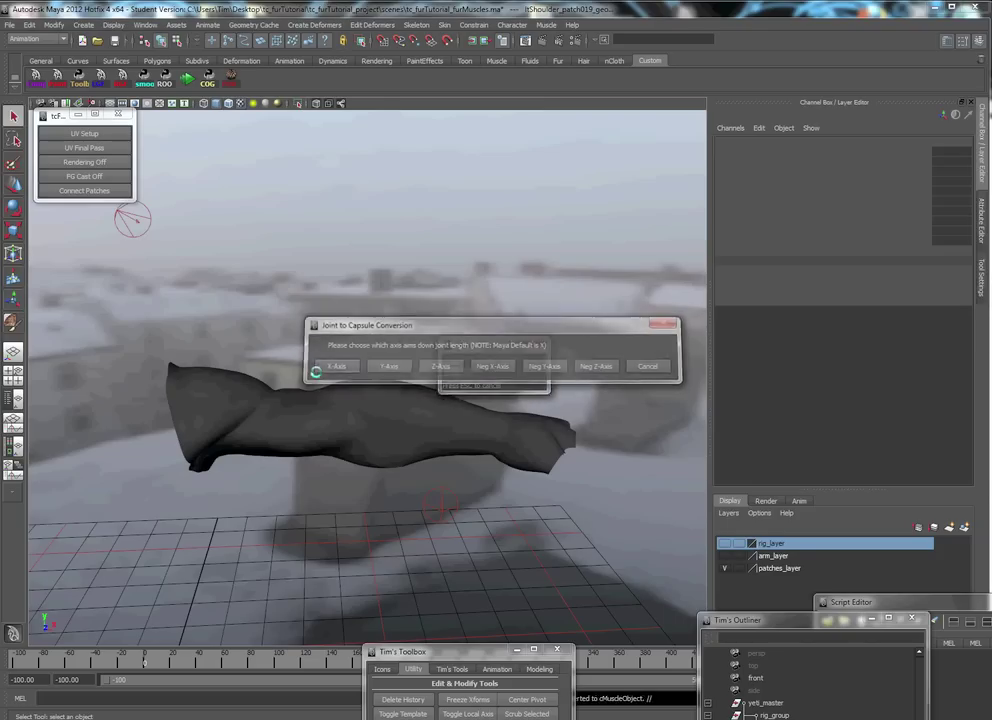
left_click(319, 371)
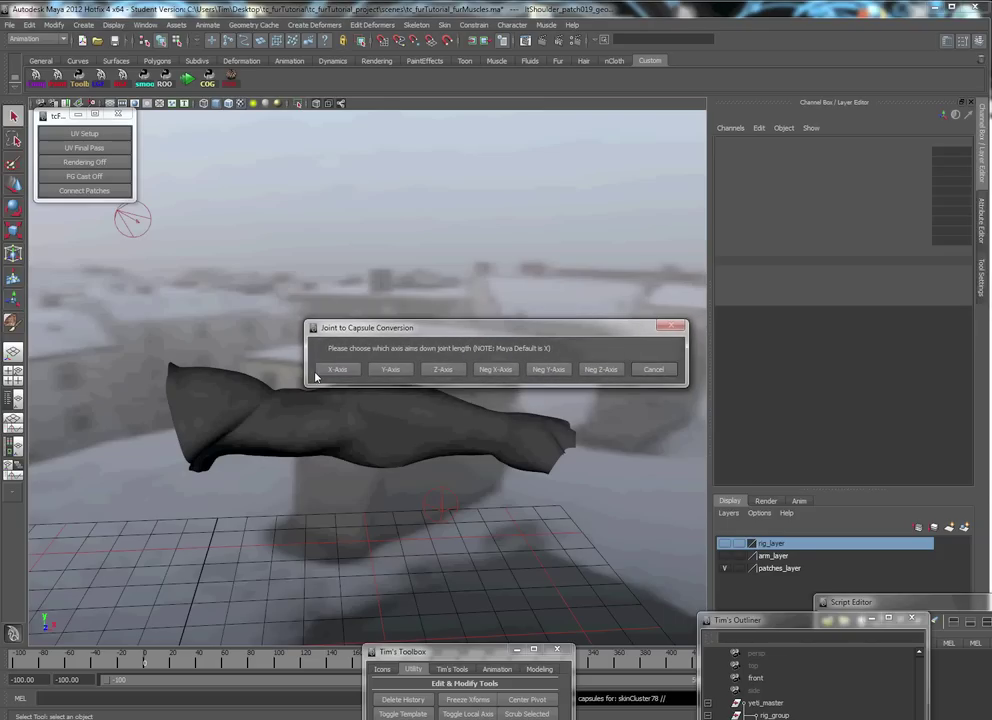
left_click(320, 371)
left_click(317, 372)
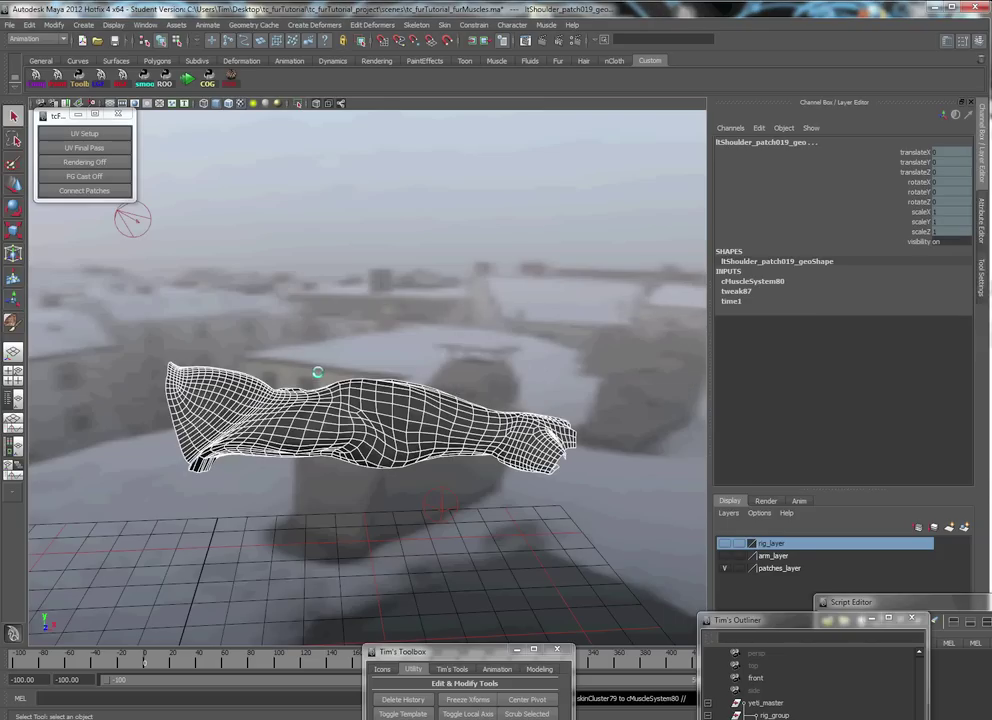
Hide patches_layer, show arm_layer, and select the arm mesh arm_geo.
middle_click_drag(704, 502, 683, 502, "alt")
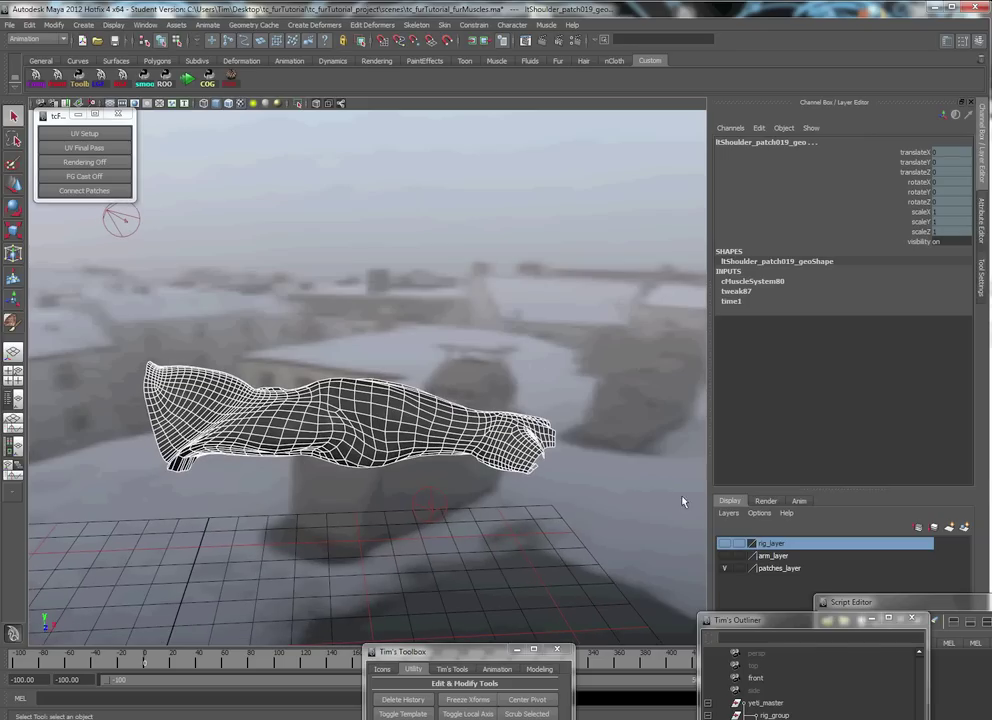
left_click(725, 568)
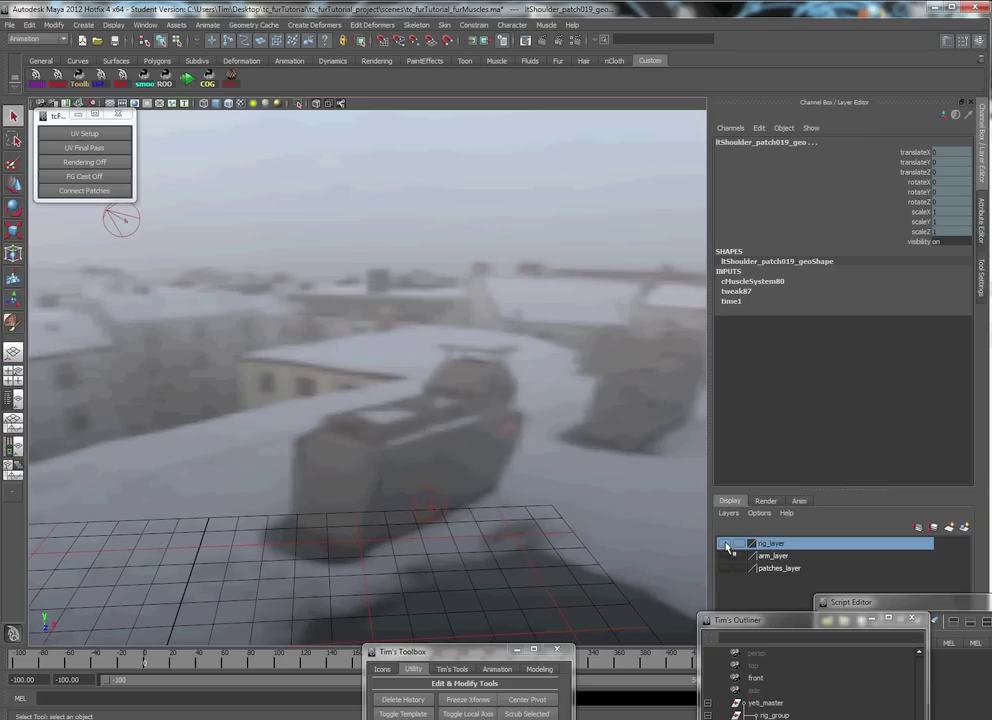
left_click(725, 543)
left_click(726, 556)
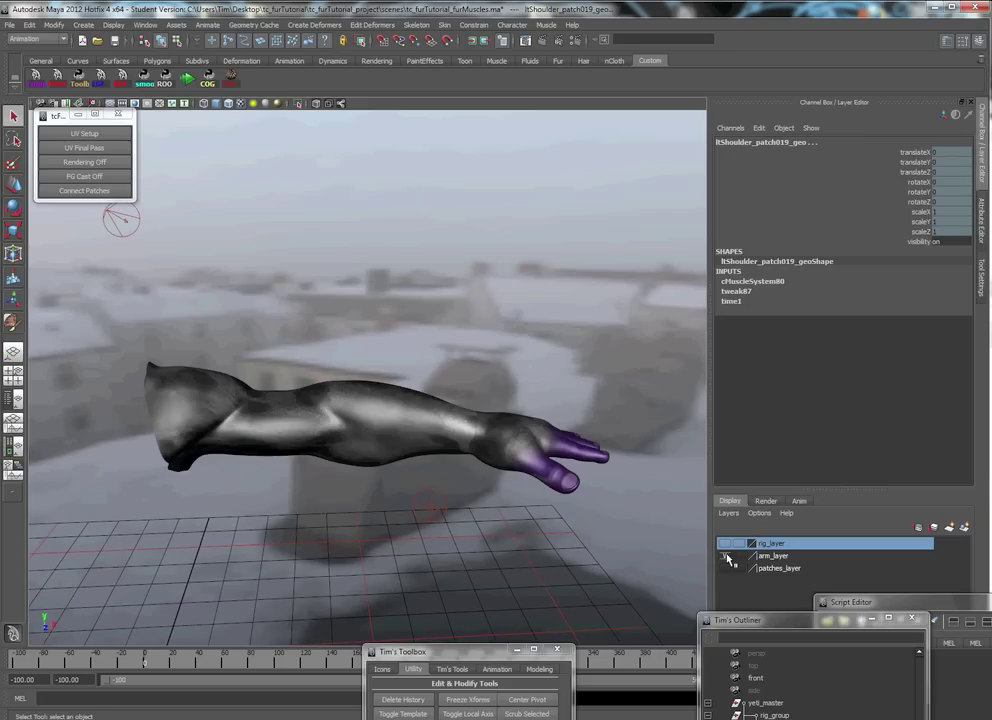
middle_click_drag(514, 509, 535, 527, "alt")
left_click(552, 453)
left_click_drag(535, 527, 532, 524, "alt")
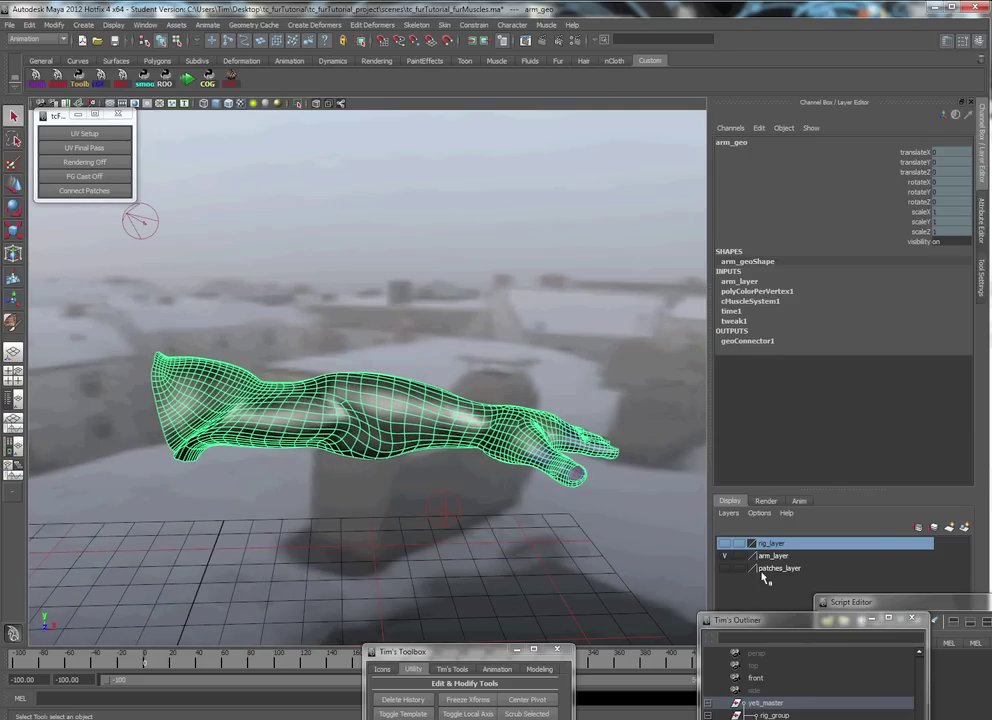
Show patches_layer together with arm_layer and select the wrist patch ltHand_patch010_geo to examine its muscle system input.
left_click(726, 569)
left_click(495, 423)
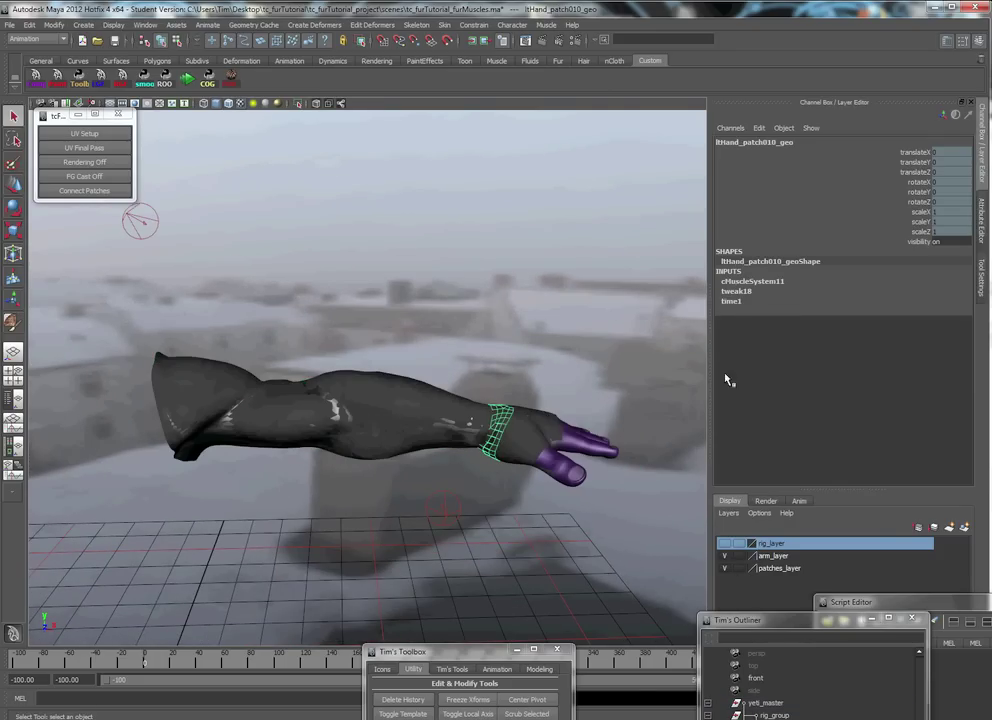
left_click_drag(640, 372, 607, 388, "alt")
Open the load/save muscle weights tool for the arm mesh arm_geo and choose Sticky as the weights to save.
left_click(461, 394)
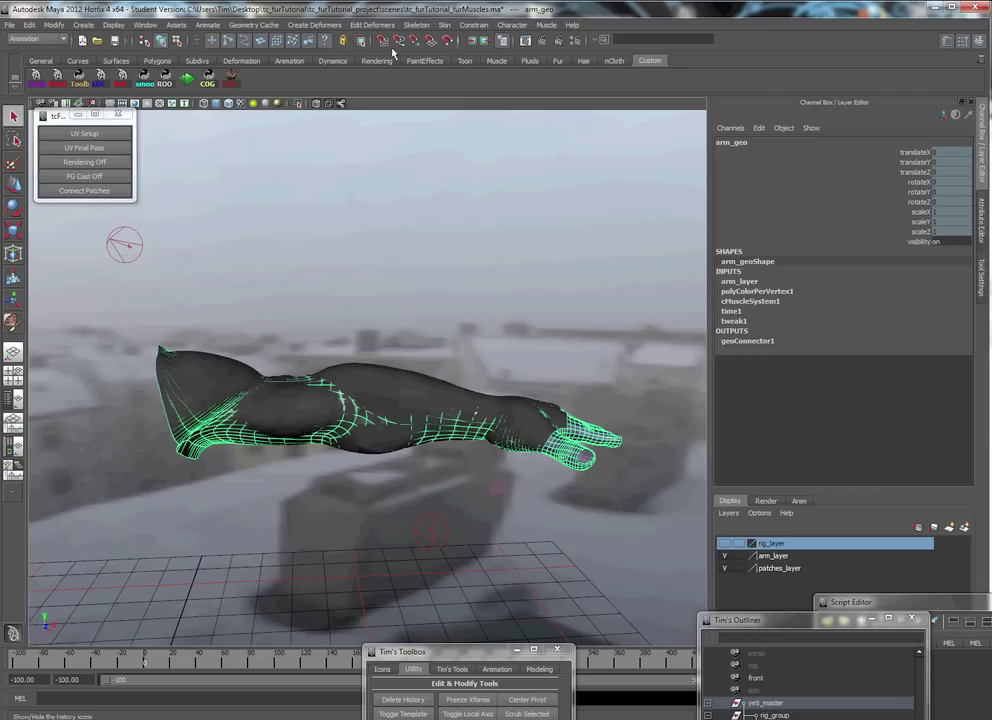
left_click(549, 25)
mouse_move(590, 103)
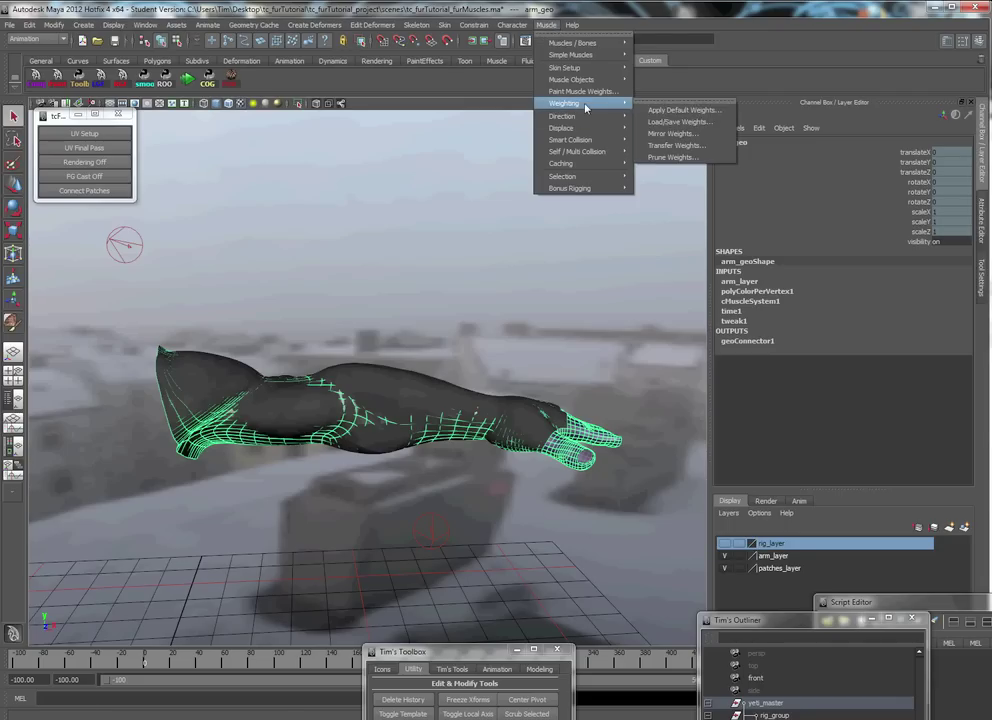
left_click(665, 123)
left_click_drag(199, 333, 276, 70)
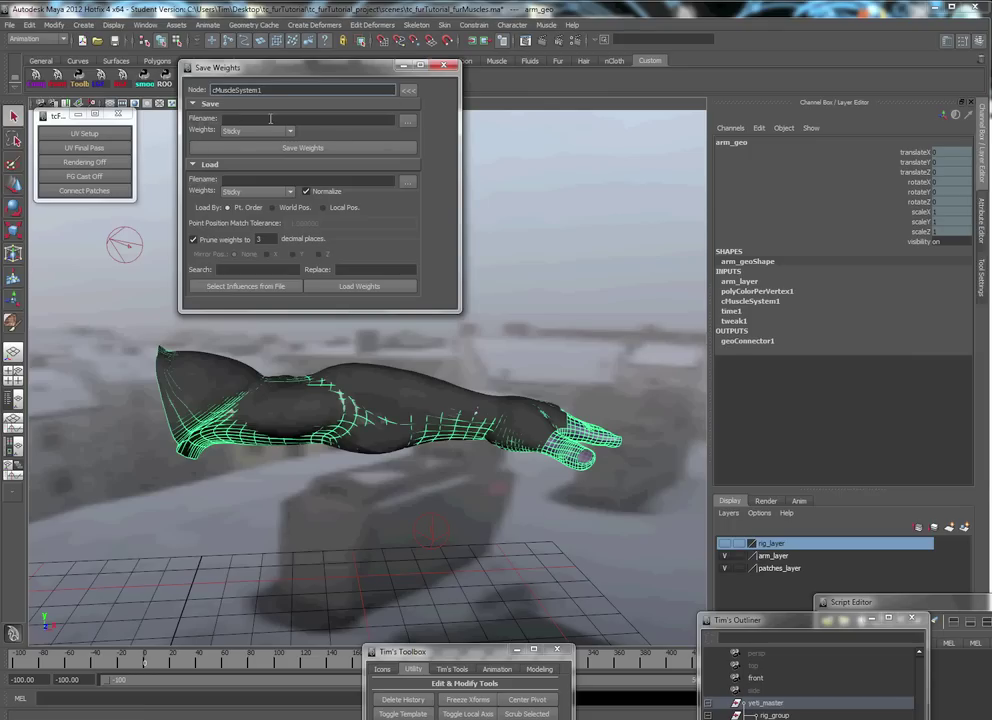
left_click(239, 131)
left_click(245, 137)
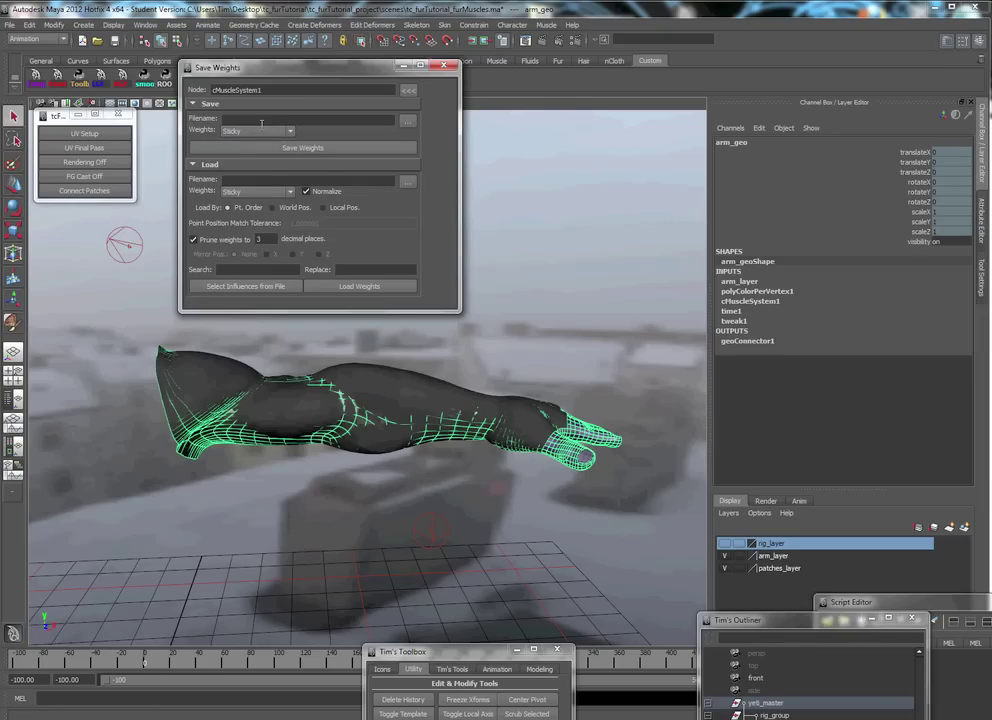
Save the arm mesh's sticky weights as testSticky.ma in the project's scenes folder, then deselect the mesh.
left_click(407, 121)
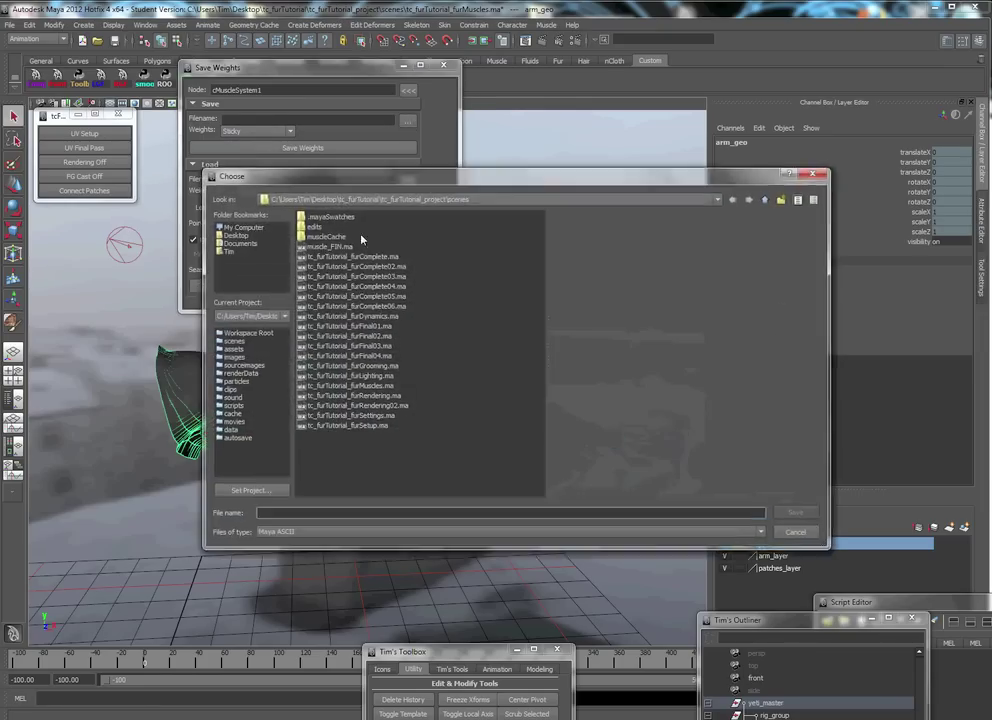
type("tc")
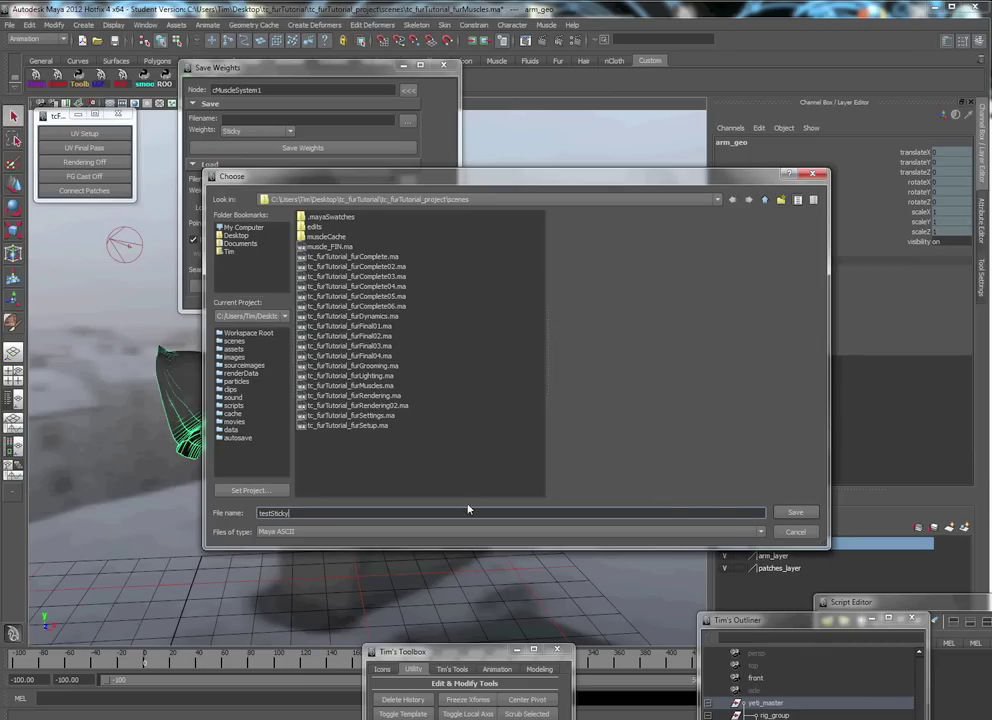
left_click(795, 513)
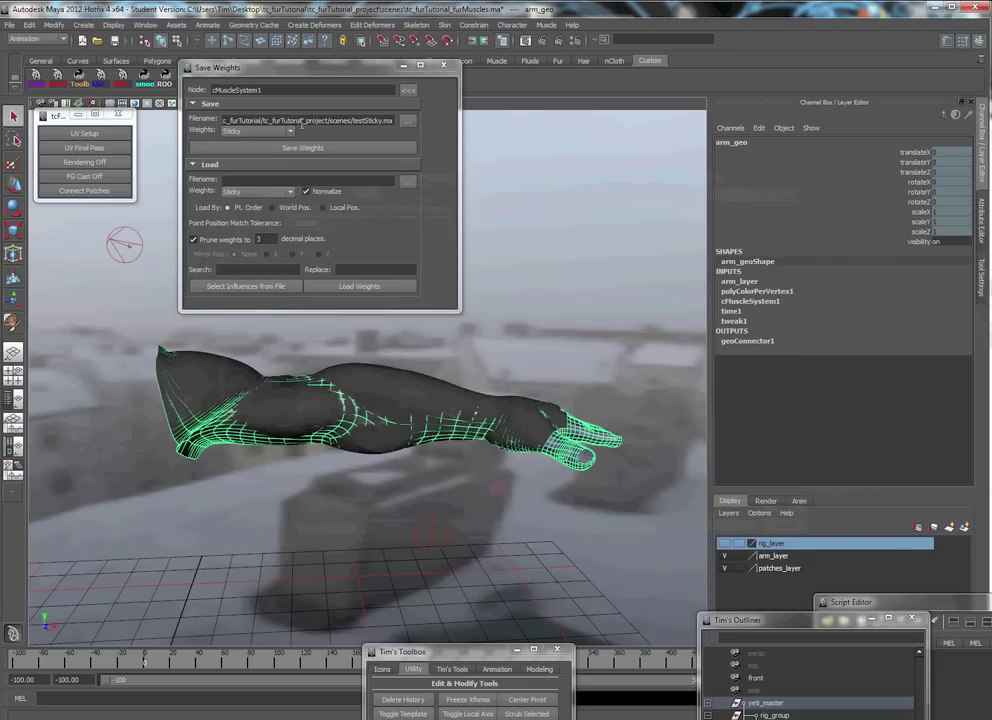
triple_click(313, 120)
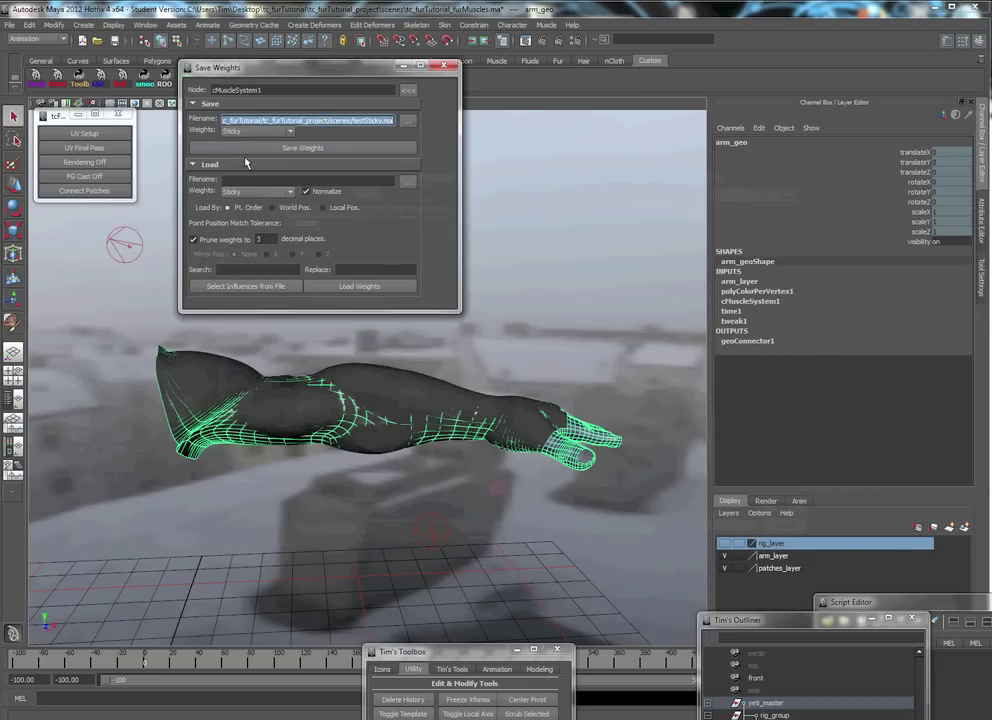
left_click(288, 149)
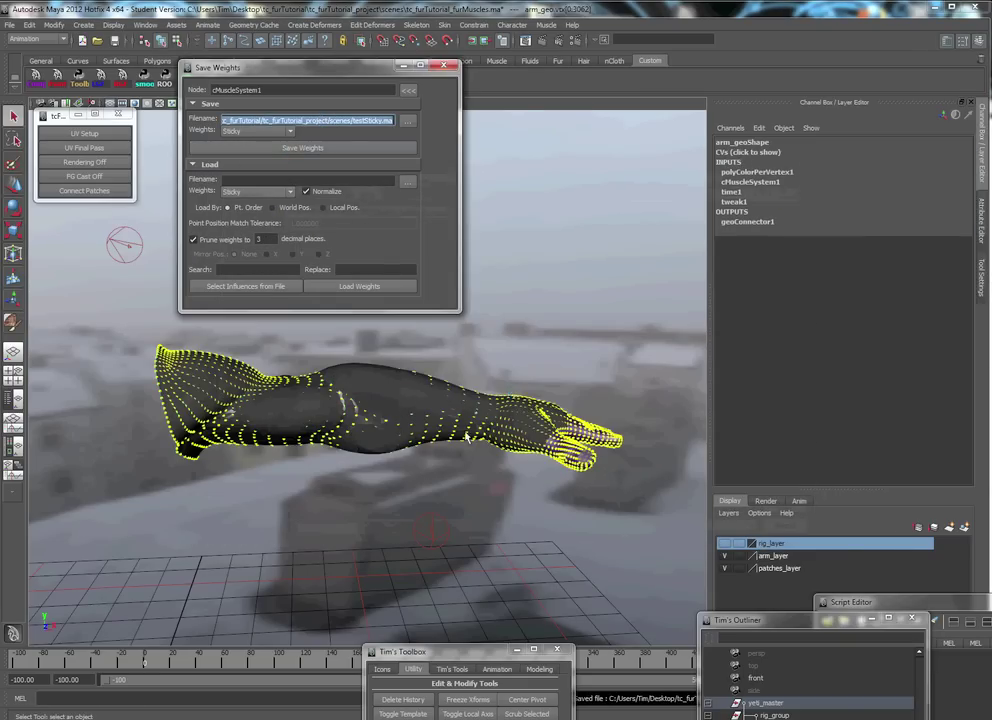
left_click(188, 430)
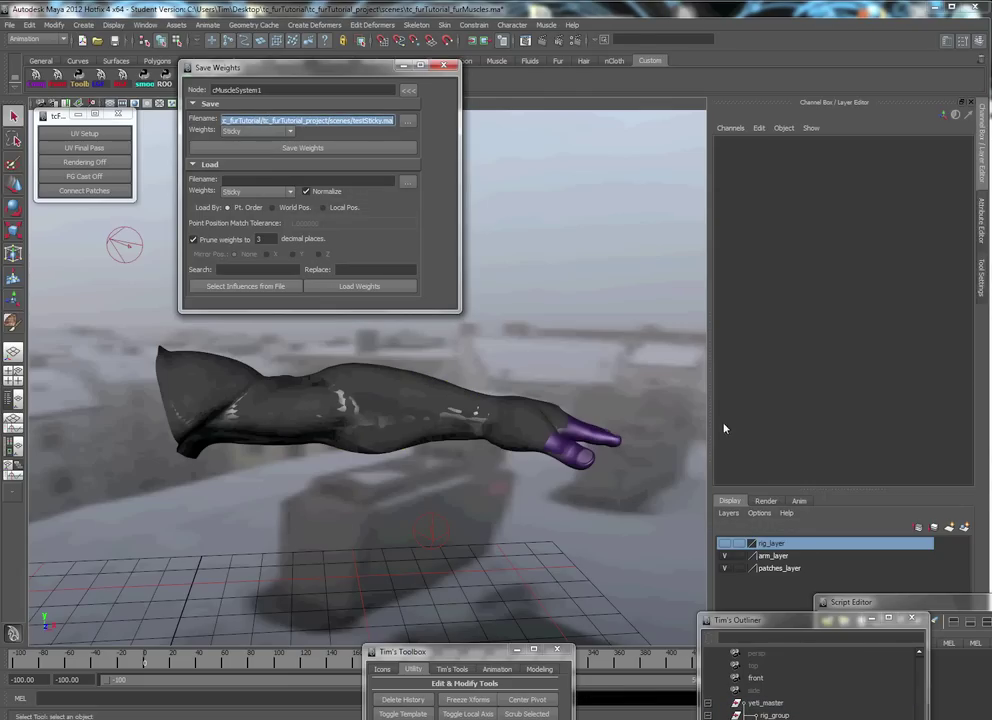
Examine the sticky weight-loading line in the Python script, highlighting its sticky_weightMap.ma file path.
left_click_drag(914, 607, 466, 248)
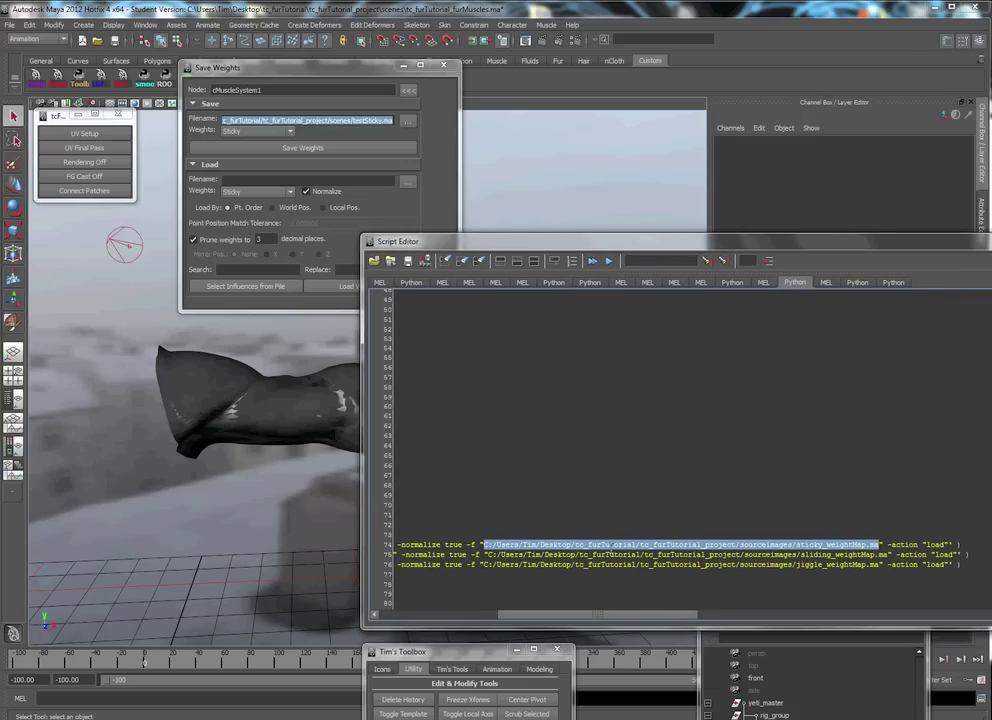
triple_click(612, 547)
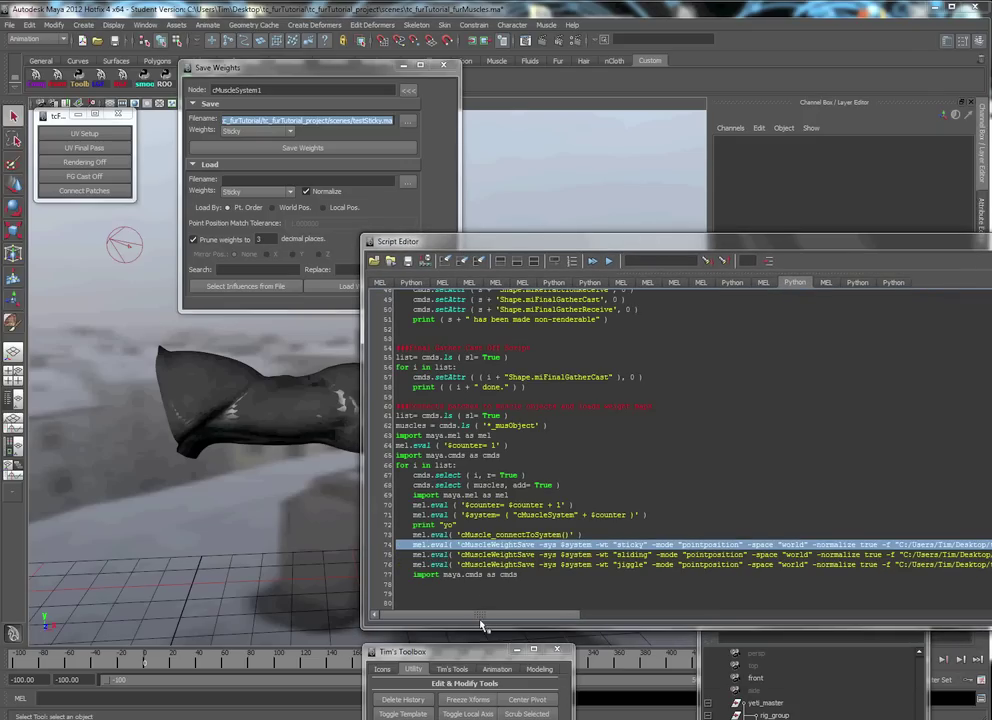
left_click_drag(575, 614, 682, 615)
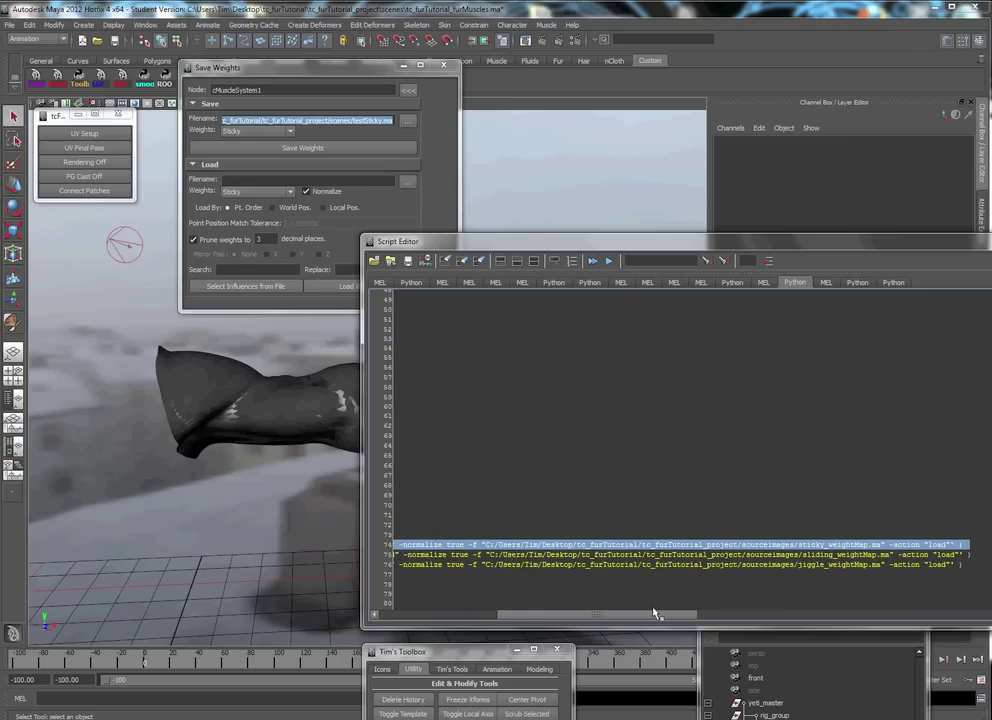
left_click(522, 548)
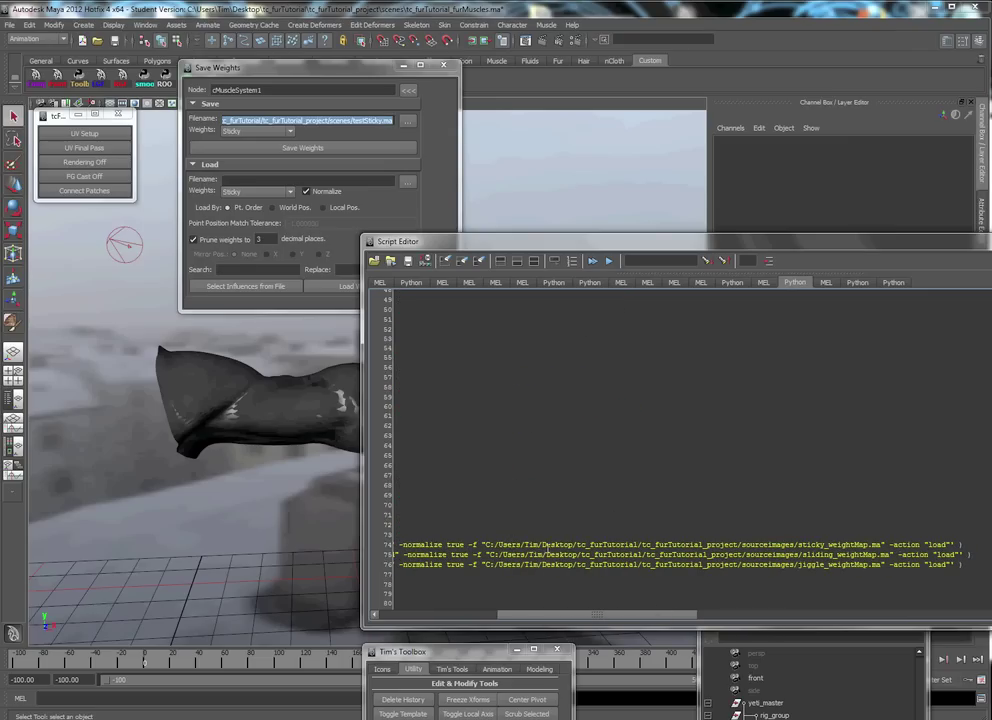
left_click_drag(486, 544, 881, 545)
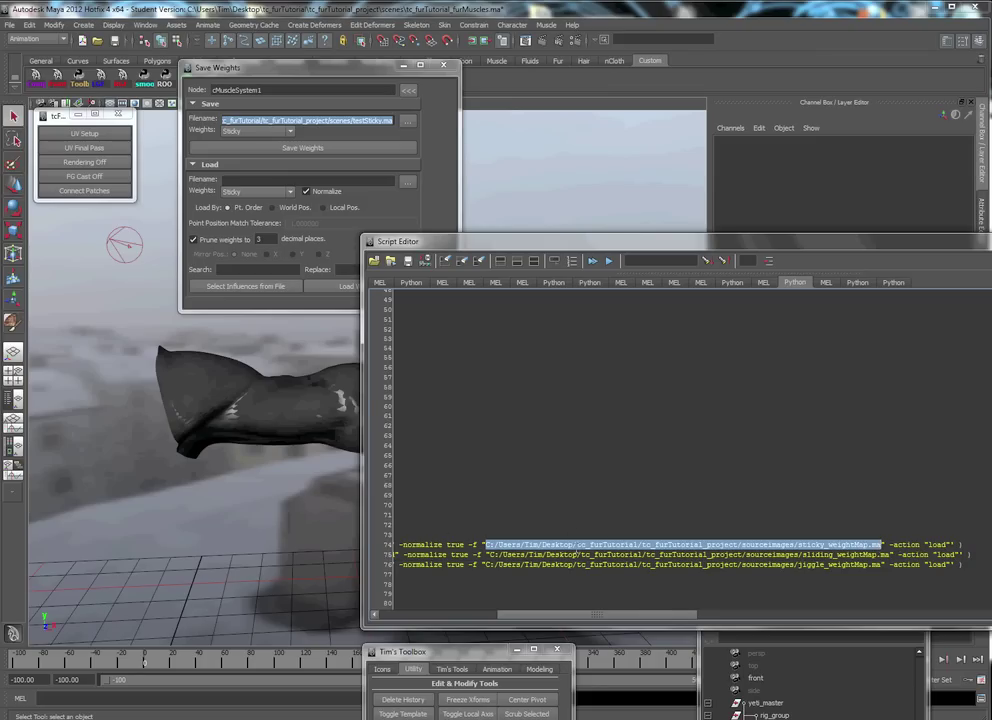
left_click_drag(412, 248, 715, 544)
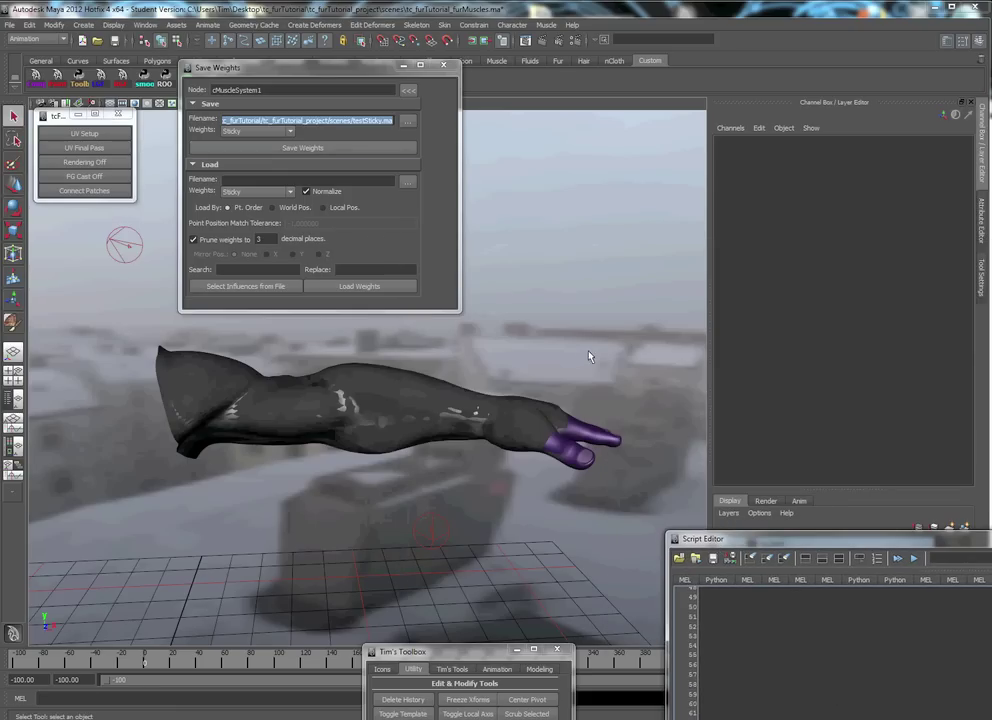
left_click_drag(589, 356, 440, 450, "alt")
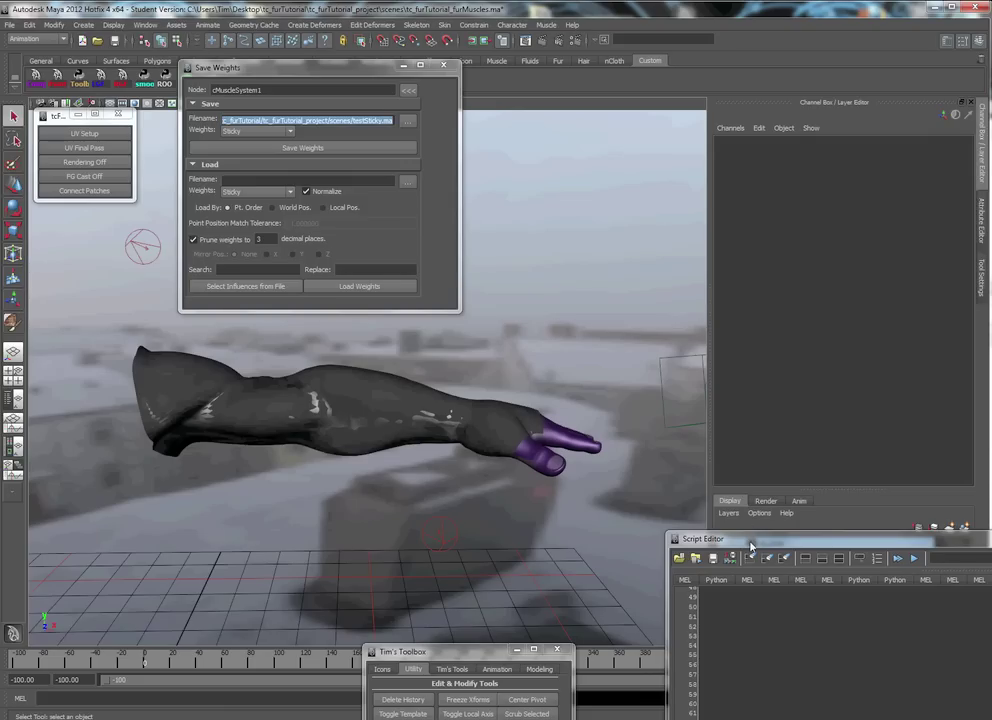
left_click_drag(751, 545, 753, 542)
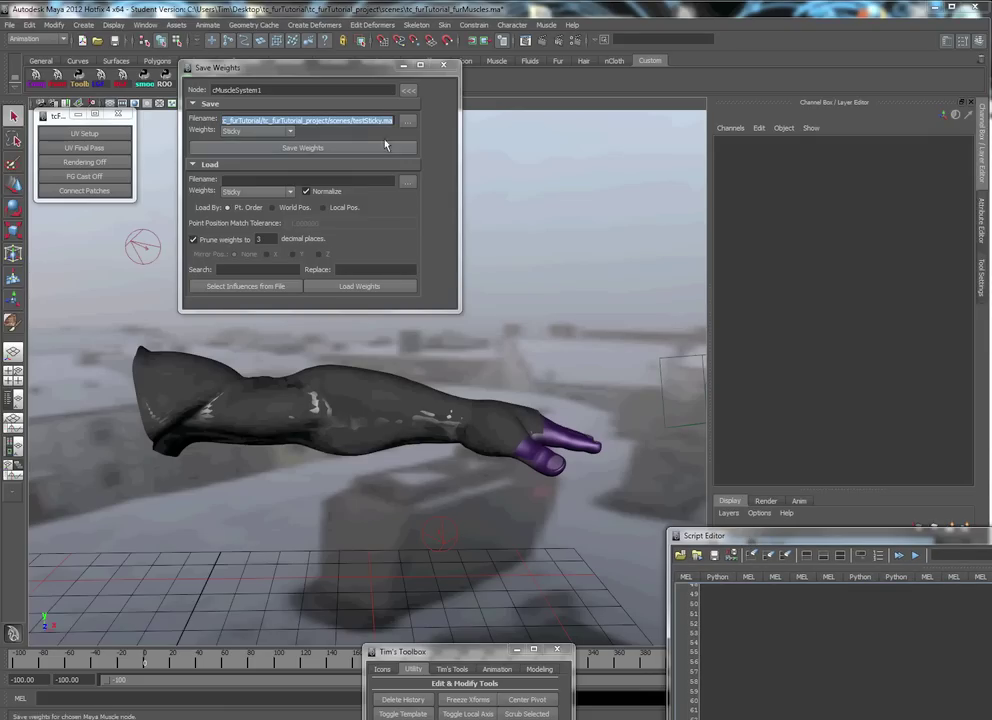
Choose Sticky as the weight type for both saving and loading, and set the weights to load by World Pos.
left_click(256, 131)
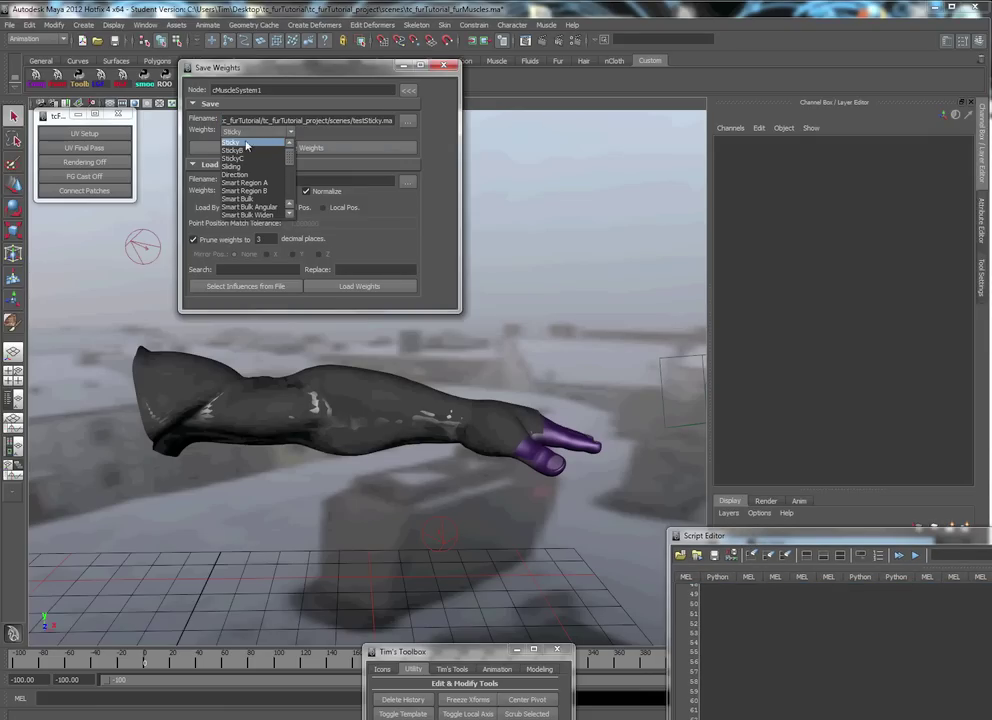
left_click(256, 140)
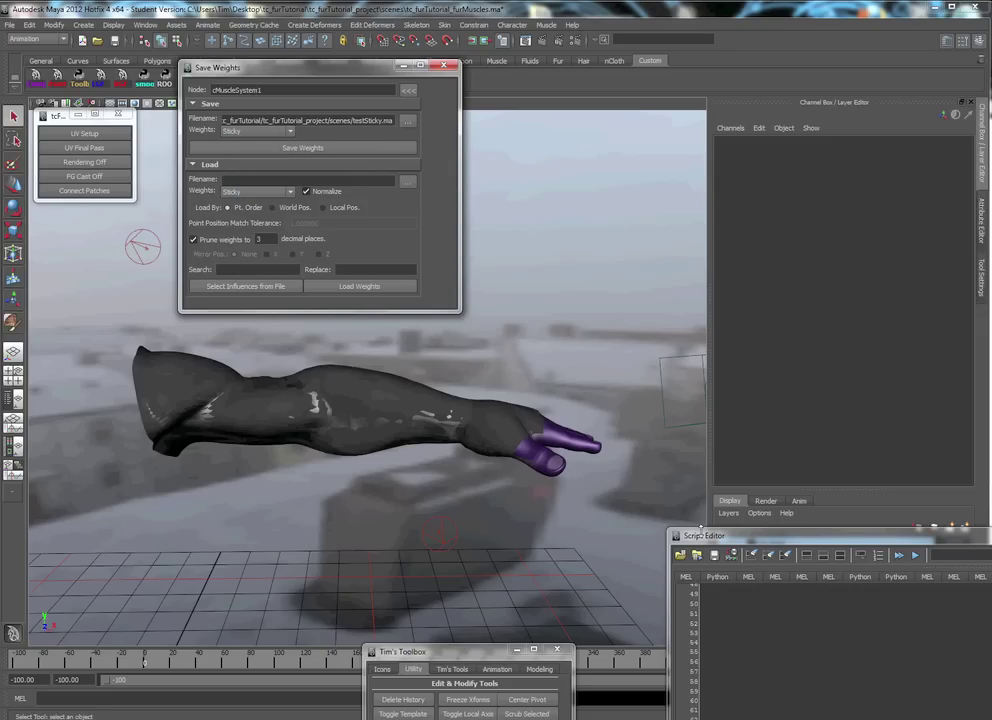
left_click(272, 207)
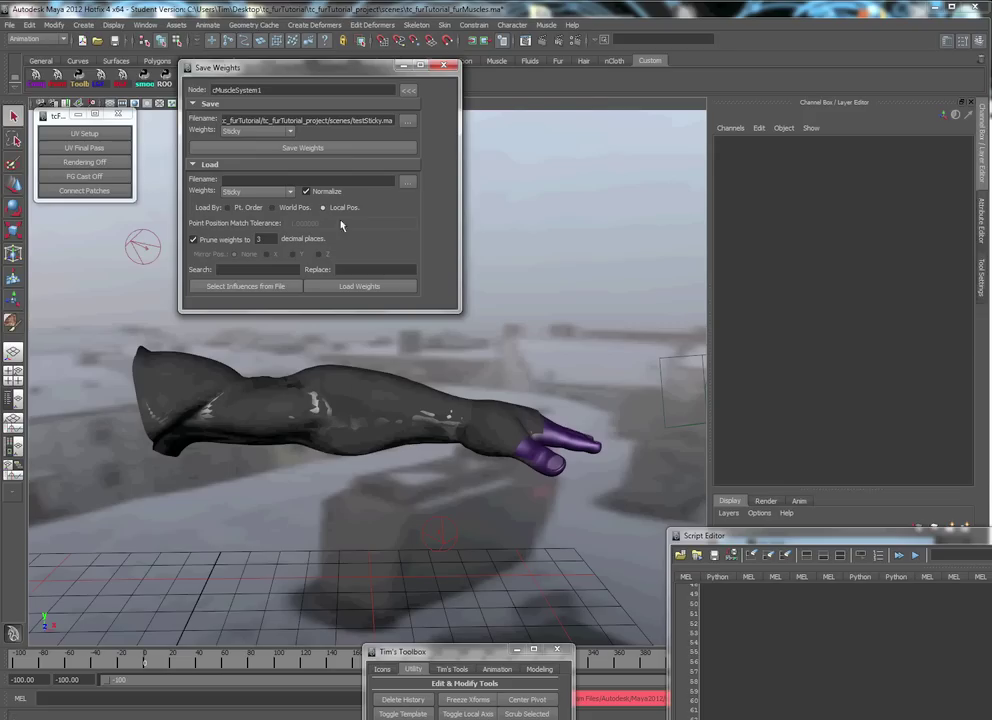
left_click(341, 208)
left_click(294, 209)
left_click(256, 191)
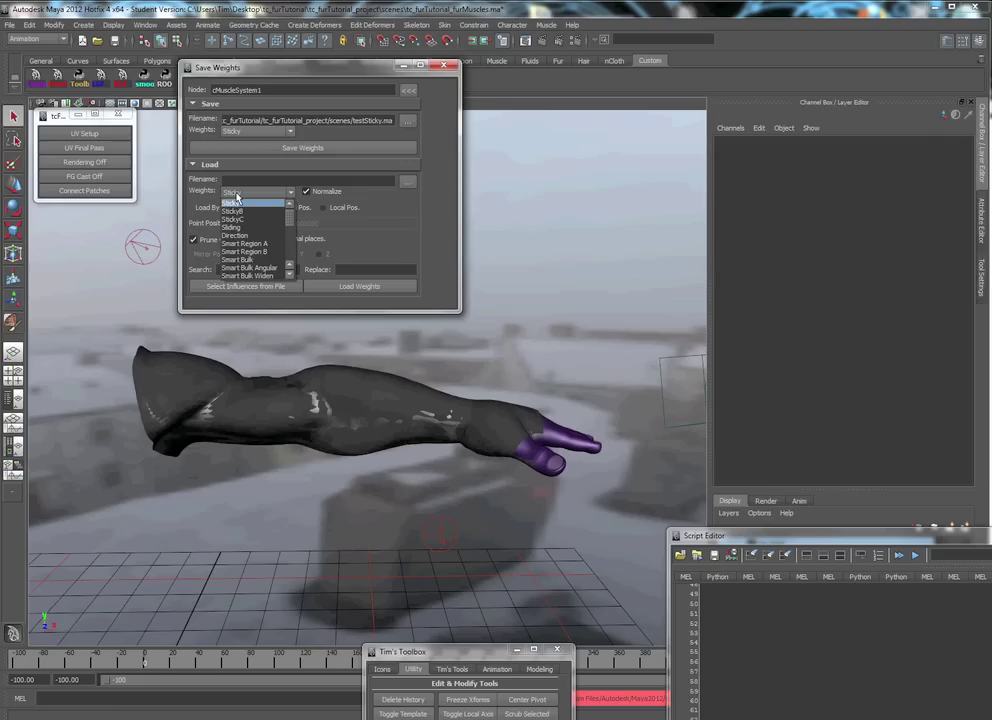
left_click(245, 204)
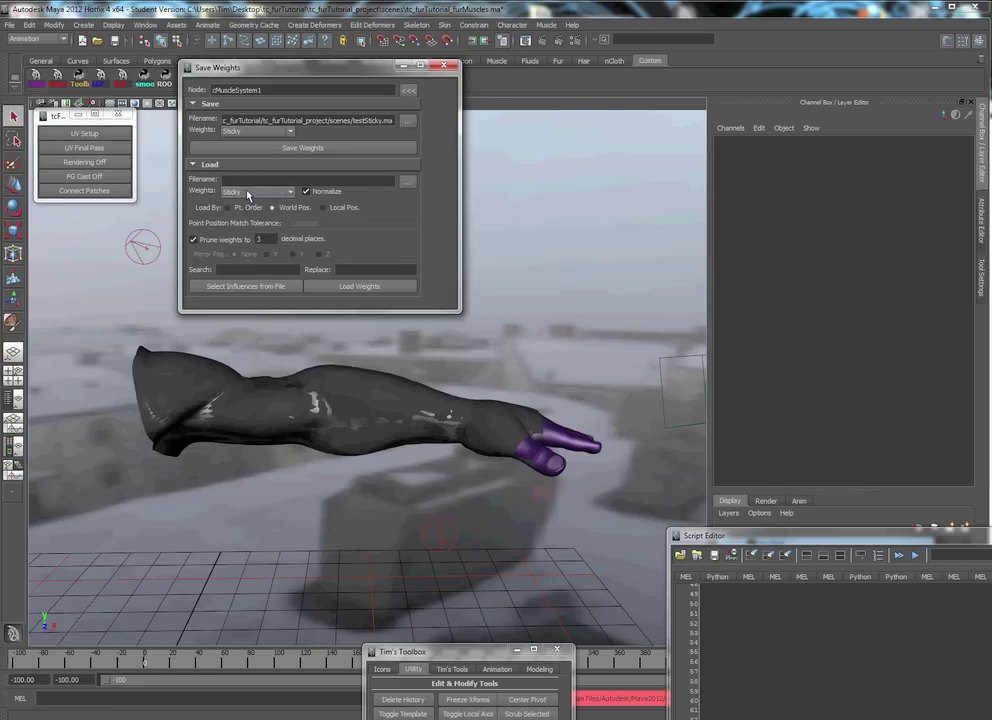
left_click(247, 193)
left_click(243, 204)
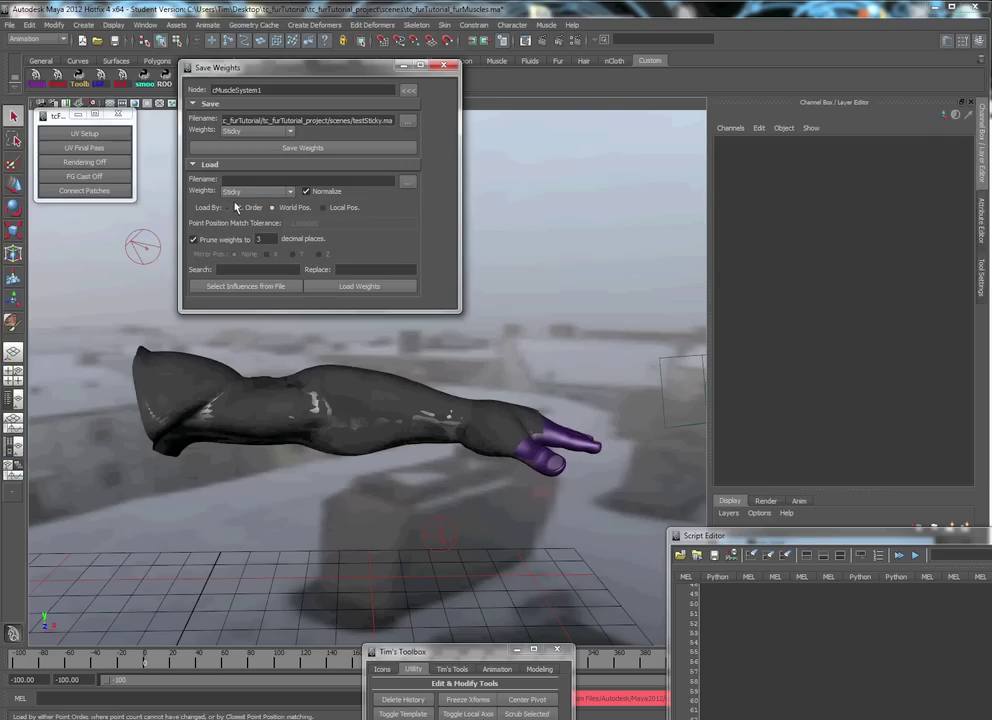
Choose testSticky.ma from the scenes folder as the weights file to load.
left_click(407, 181)
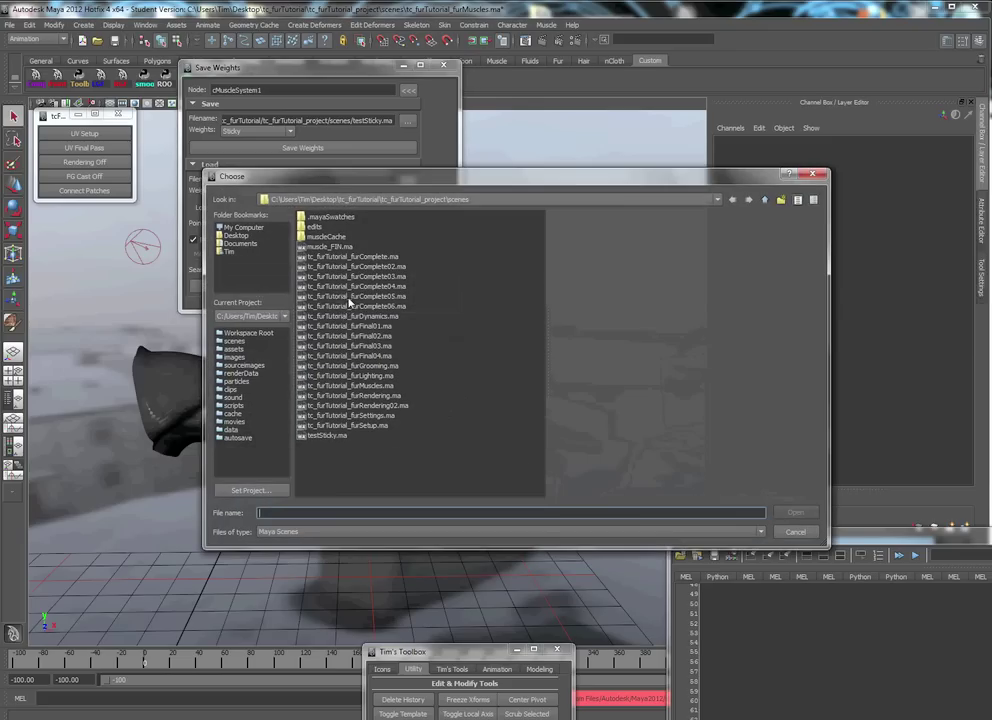
left_click(330, 436)
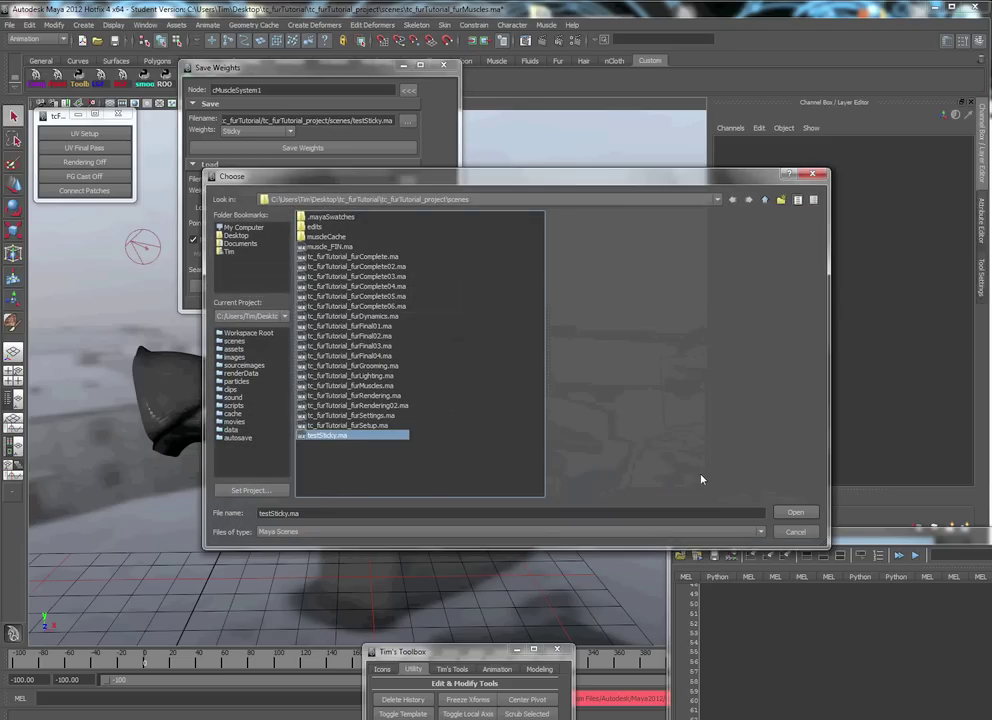
left_click(796, 513)
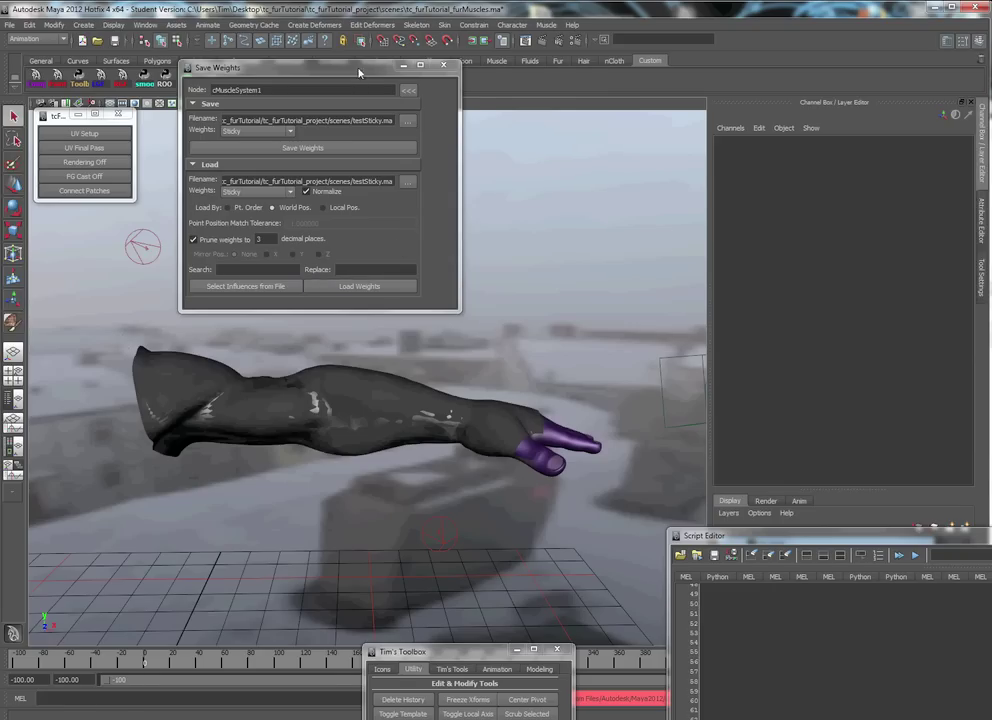
Hide arm_layer and select all the arm's fur patches.
left_click_drag(359, 72, 179, 557)
left_click_drag(747, 540, 694, 631)
left_click(724, 555)
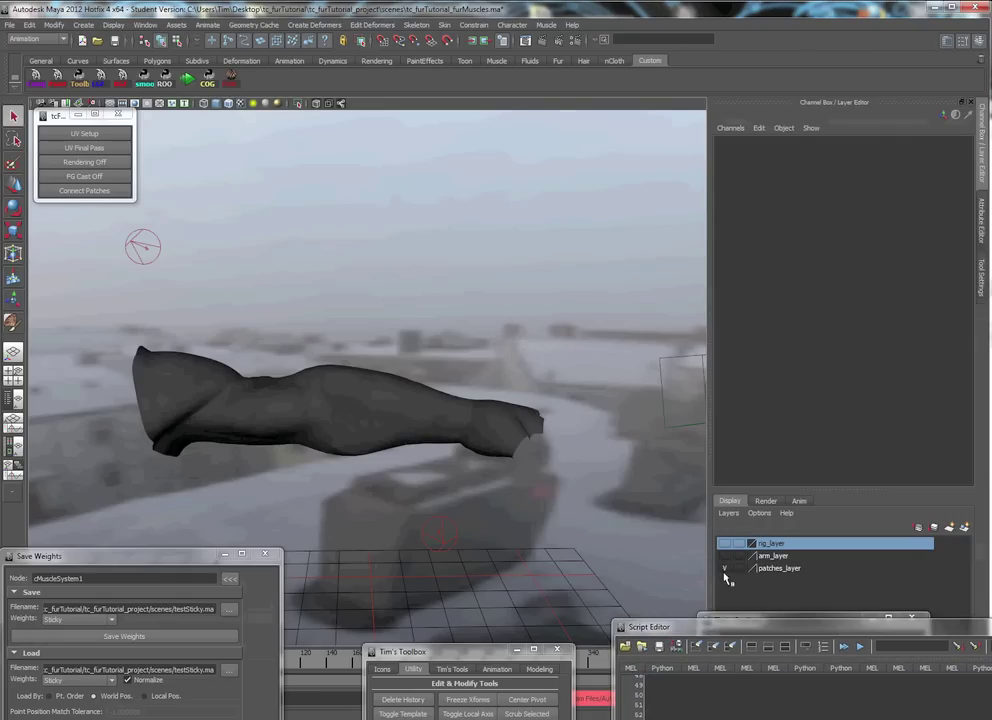
left_click_drag(110, 409, 590, 482)
Highlight lines 61 to 77 of the Python script, which connect patches to muscle objects and load sticky, sliding and jiggle weights.
left_click_drag(793, 630, 582, 97)
left_click_drag(614, 467, 497, 465)
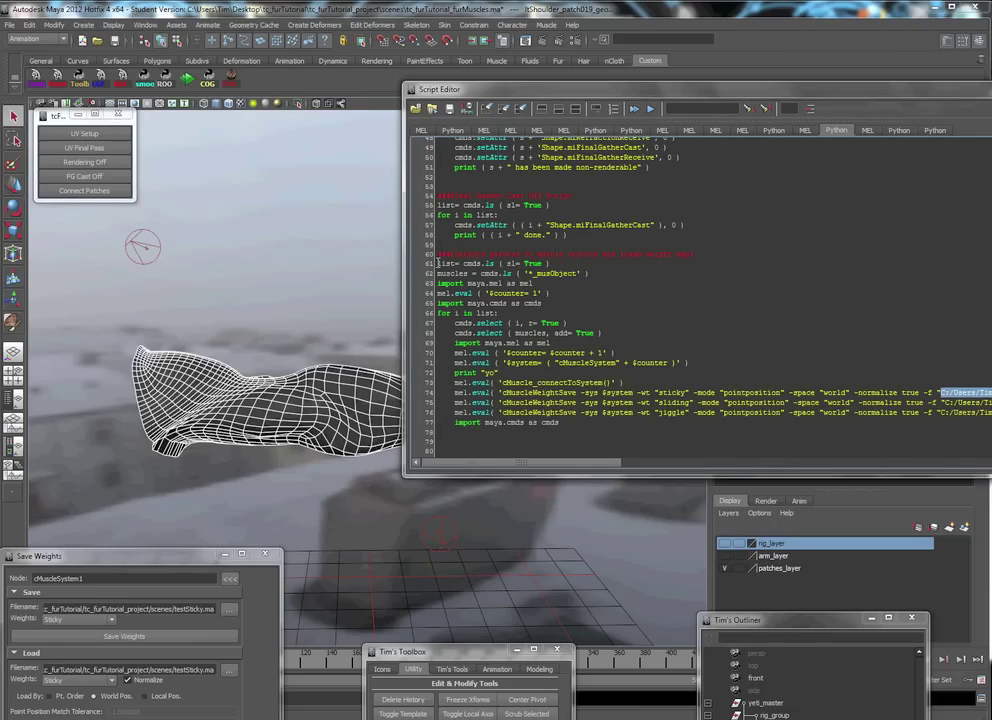
left_click_drag(437, 262, 560, 423)
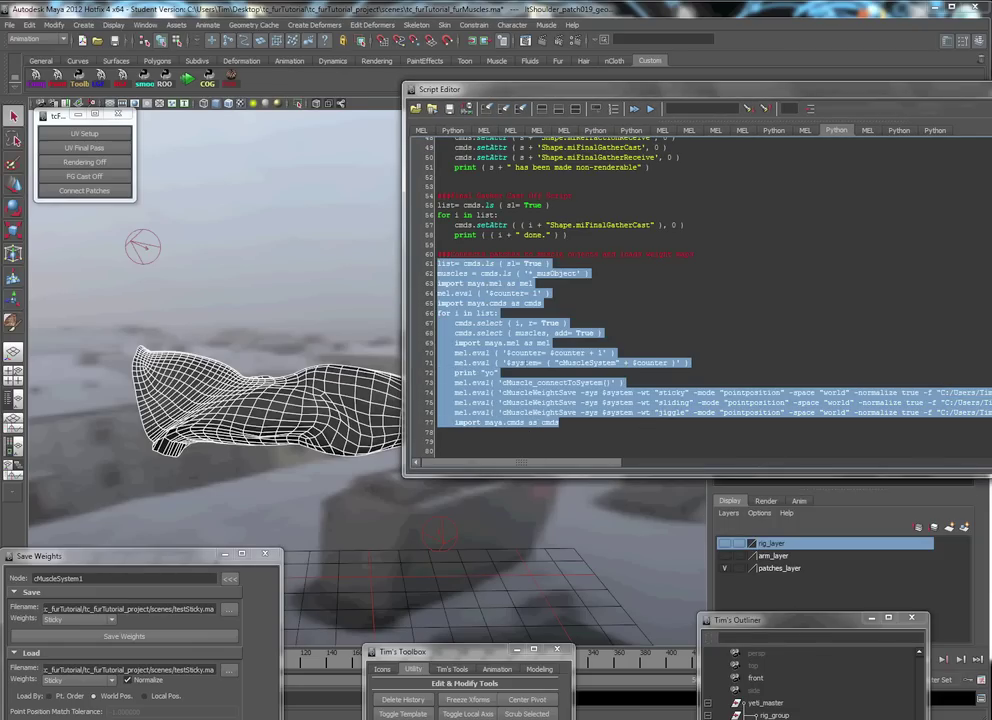
left_click_drag(520, 89, 734, 110)
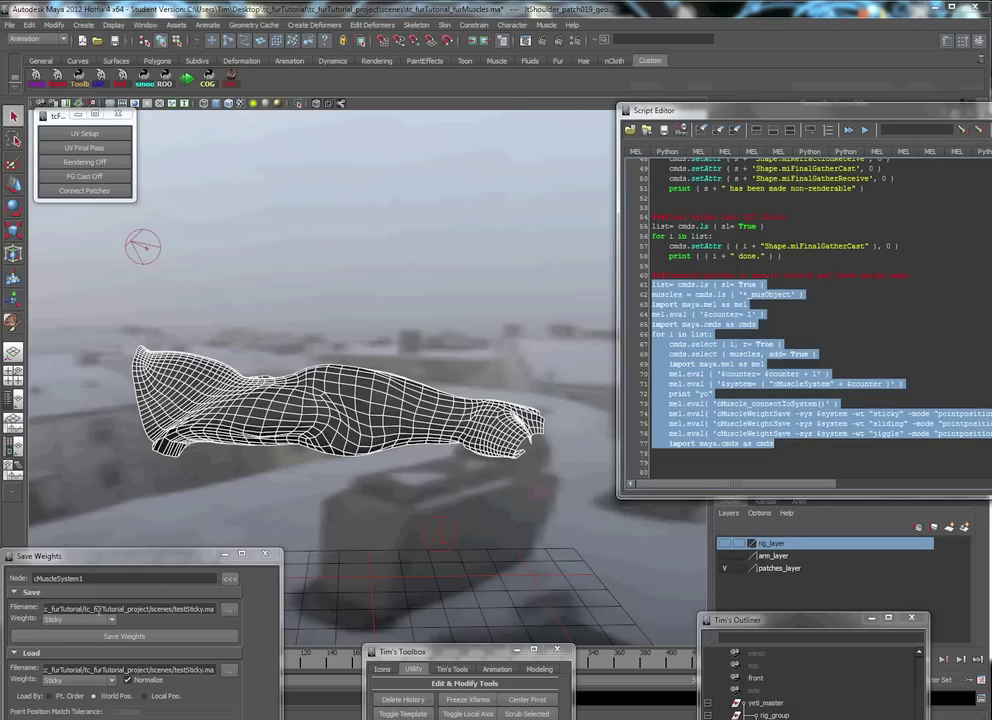
left_click_drag(120, 555, 106, 253)
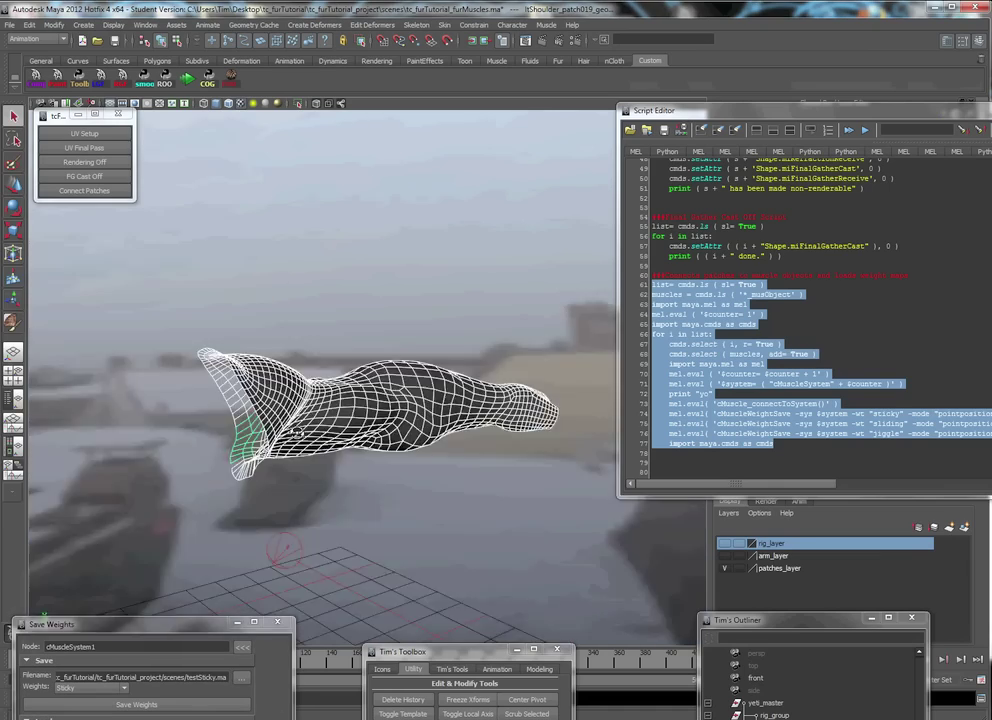
left_click_drag(298, 433, 177, 412, "alt")
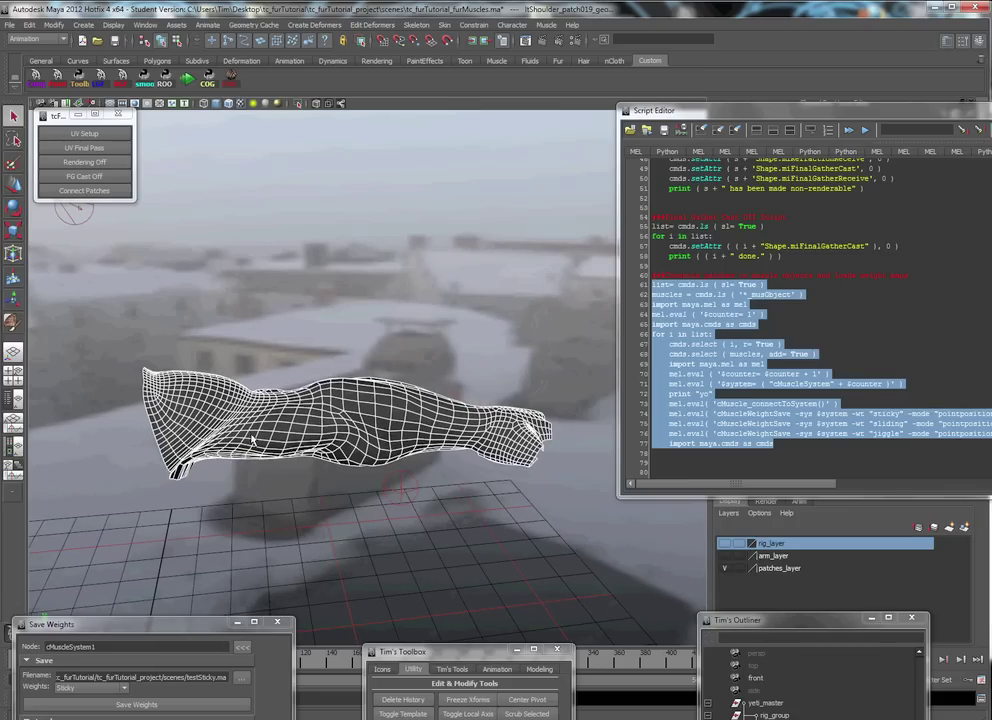
left_click_drag(332, 443, 264, 420, "alt")
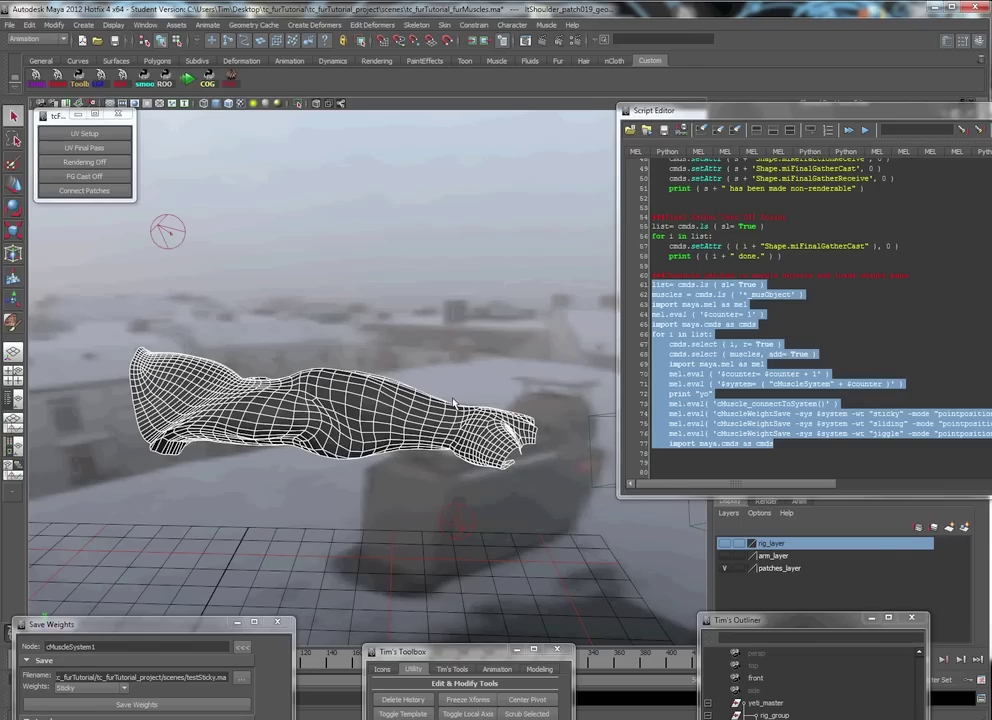
left_click(546, 26)
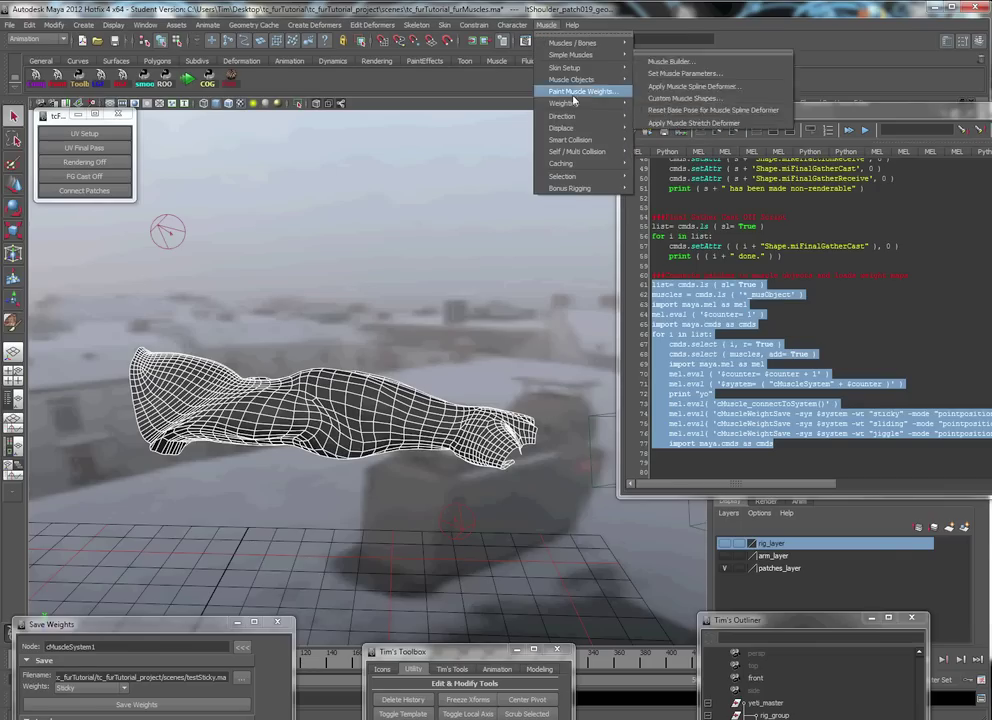
mouse_move(585, 111)
mouse_move(590, 80)
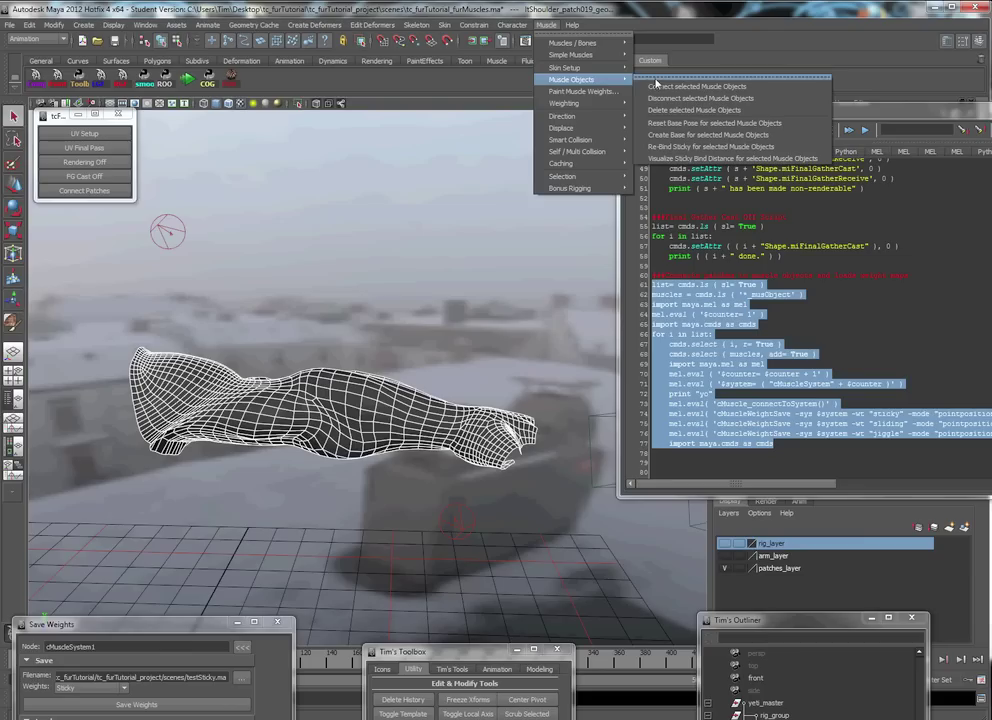
left_click(923, 109)
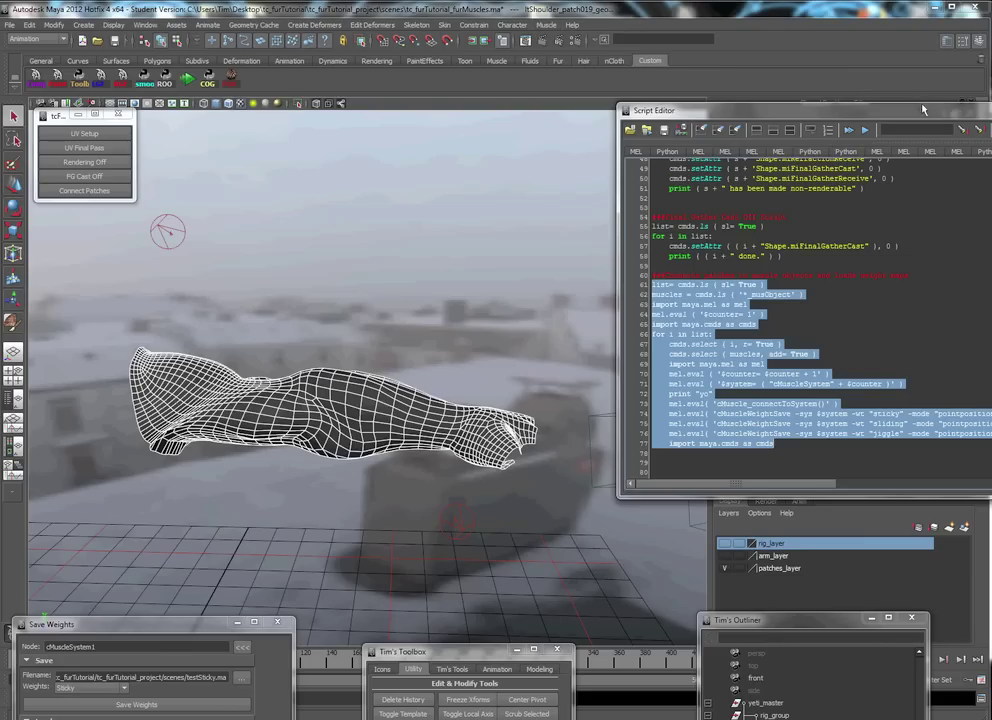
Reselect all the arm's fur patches and run the highlighted script lines that connect them to the muscle objects and load weights.
left_click(182, 323)
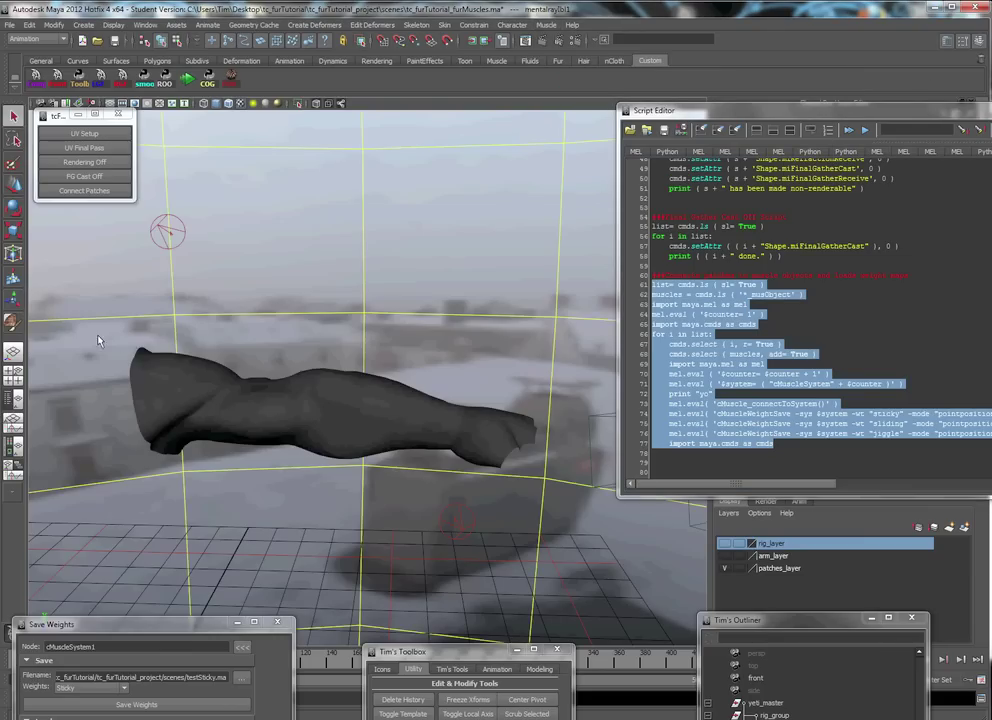
left_click_drag(97, 337, 543, 486)
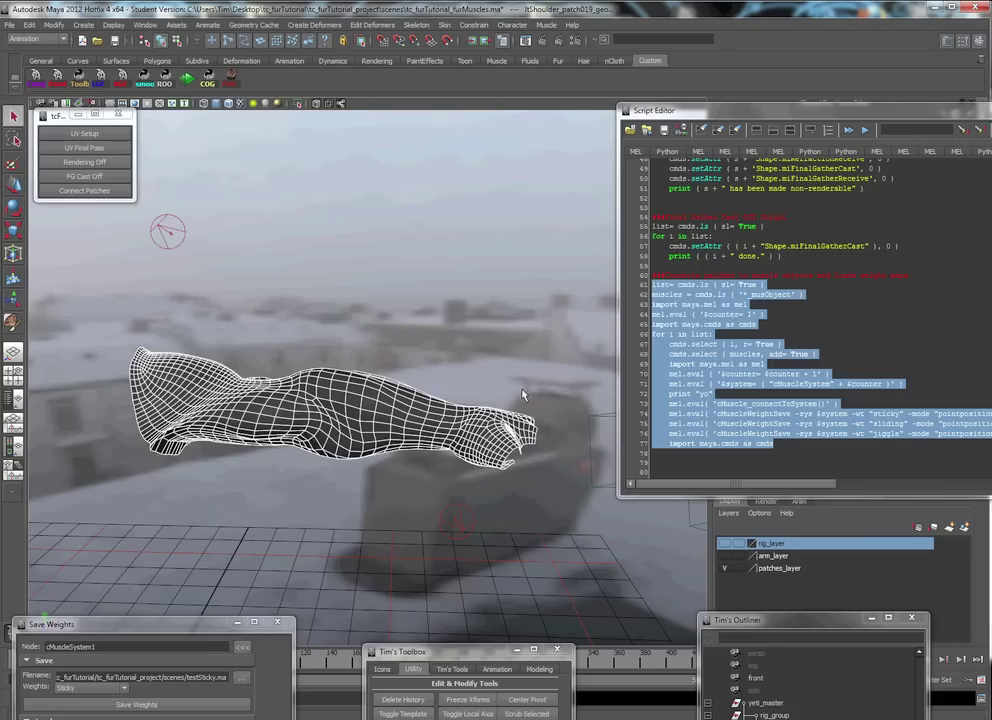
left_click(865, 131)
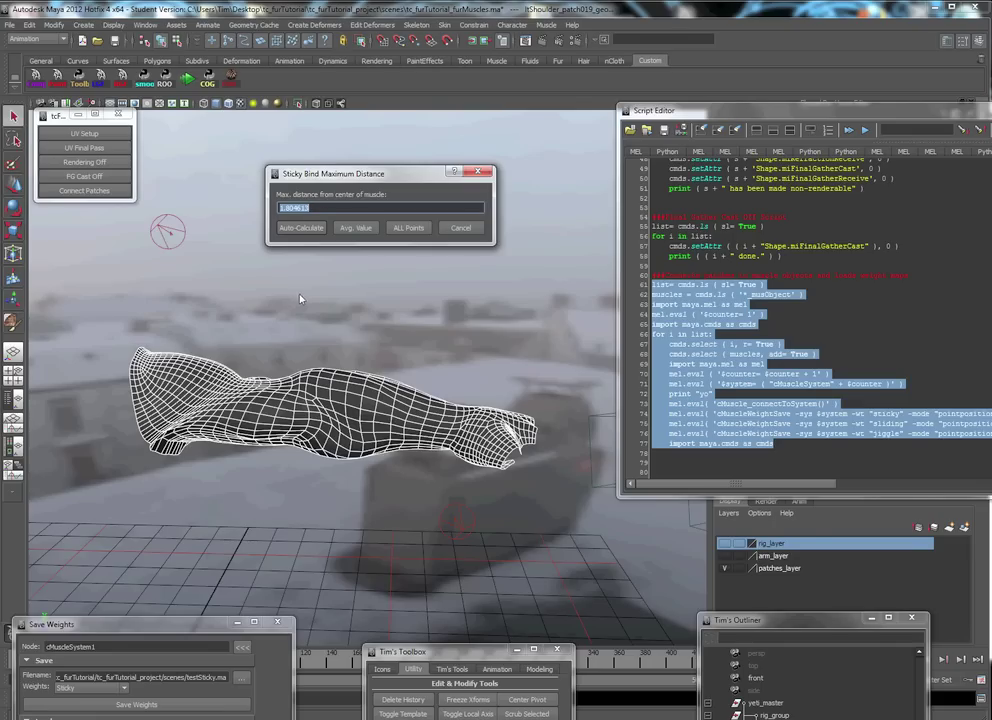
Auto-calculate the sticky bind maximum distance for each request the script raises while connecting the patches to the muscles.
left_click(300, 229)
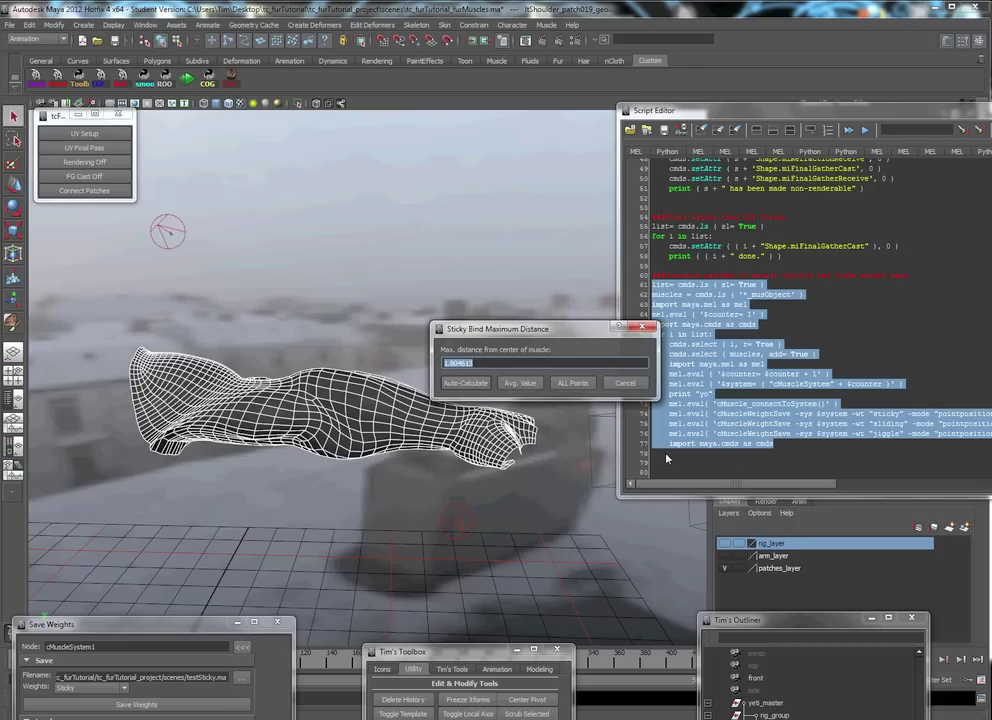
left_click_drag(497, 329, 436, 166)
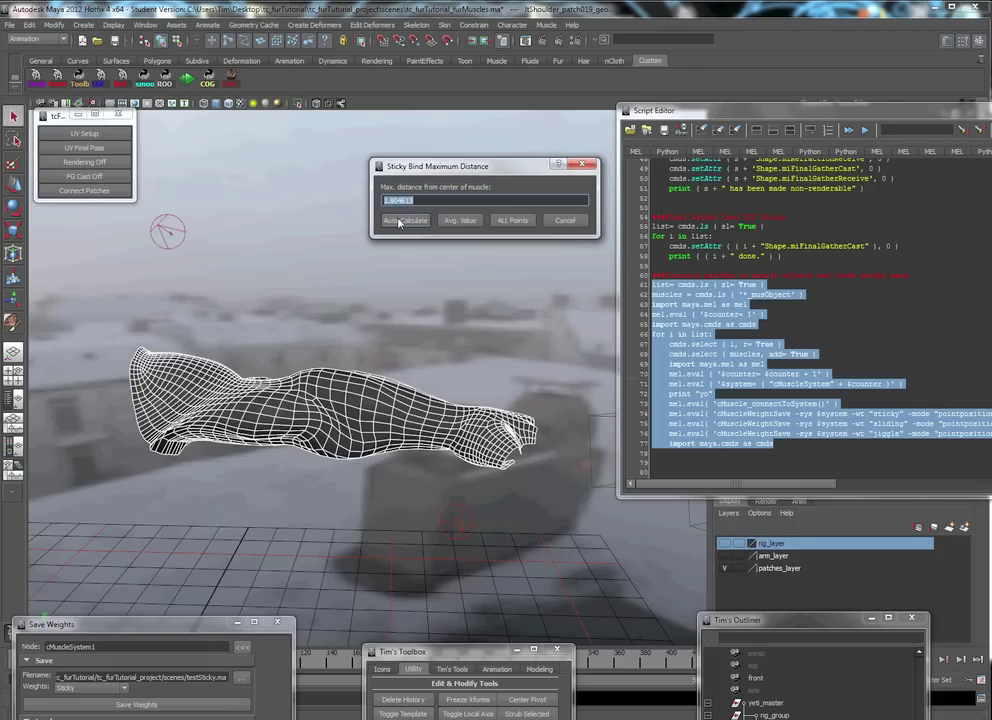
left_click(394, 219)
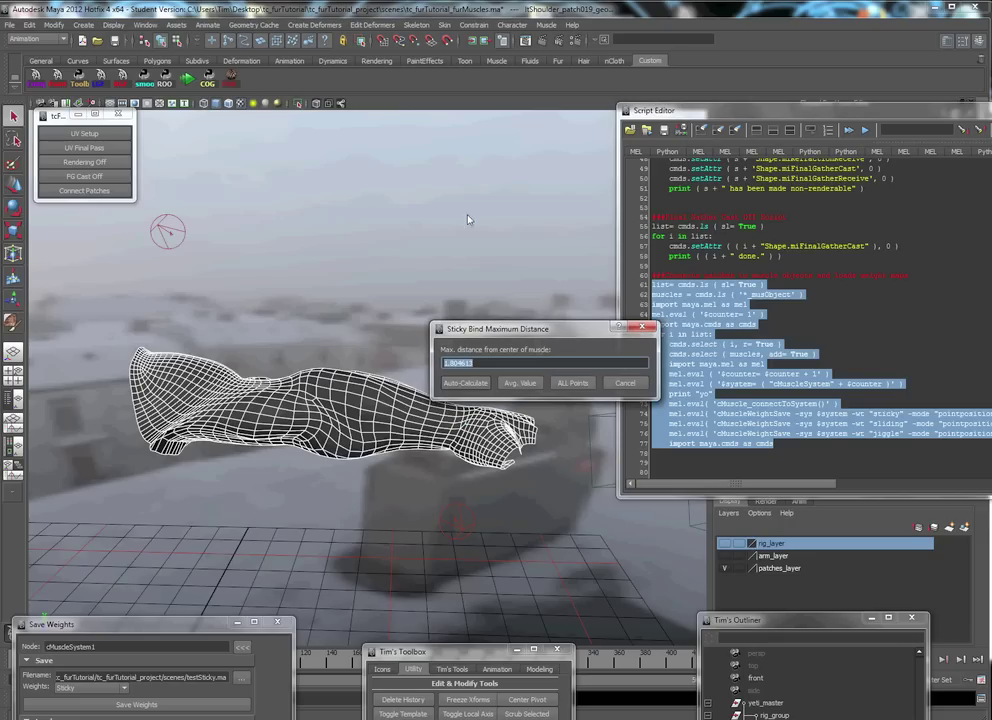
left_click_drag(475, 328, 449, 253)
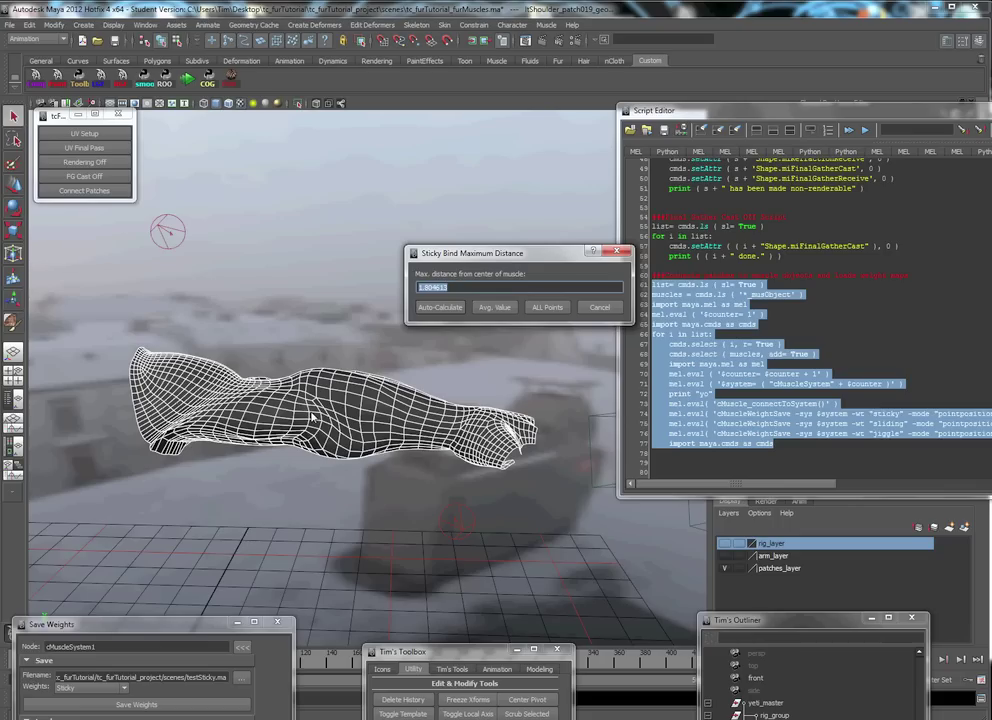
left_click(441, 307)
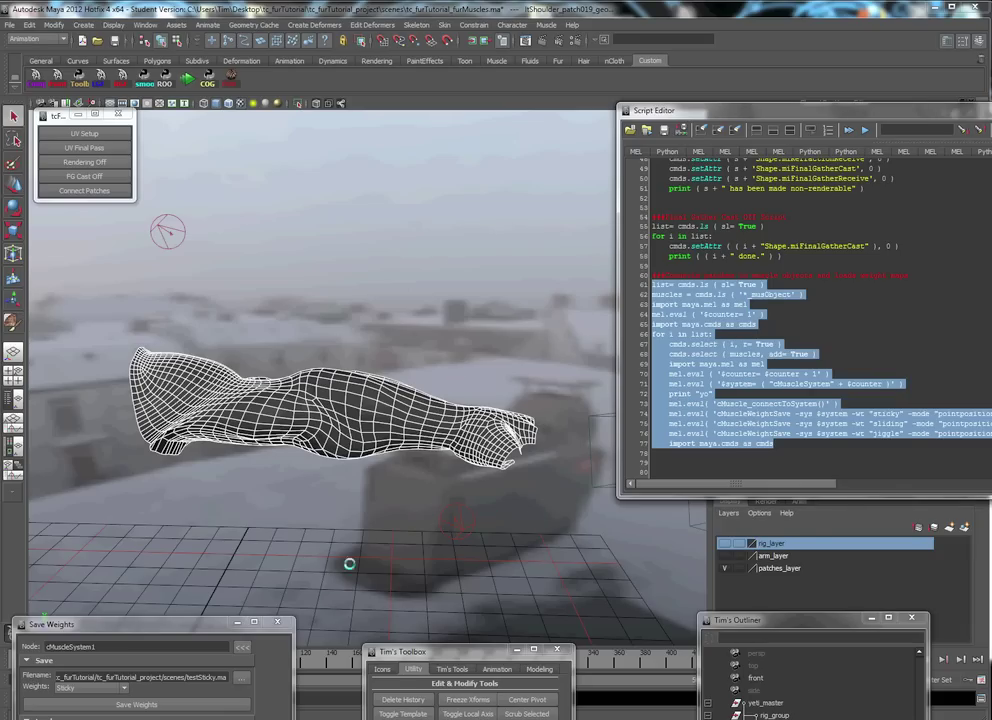
mouse_move(285, 719)
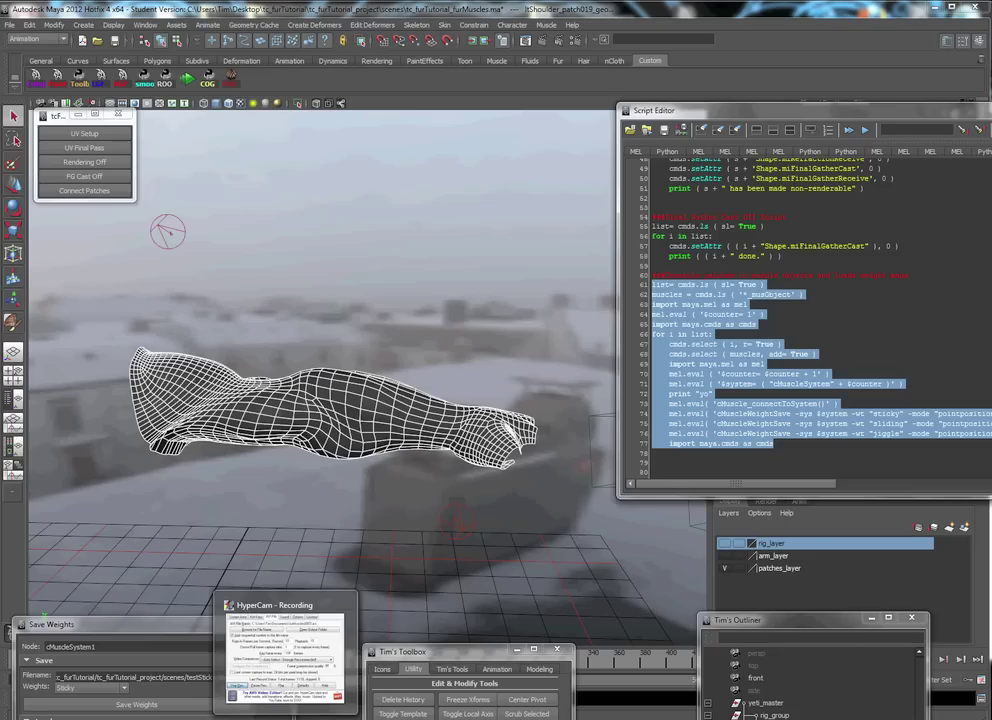